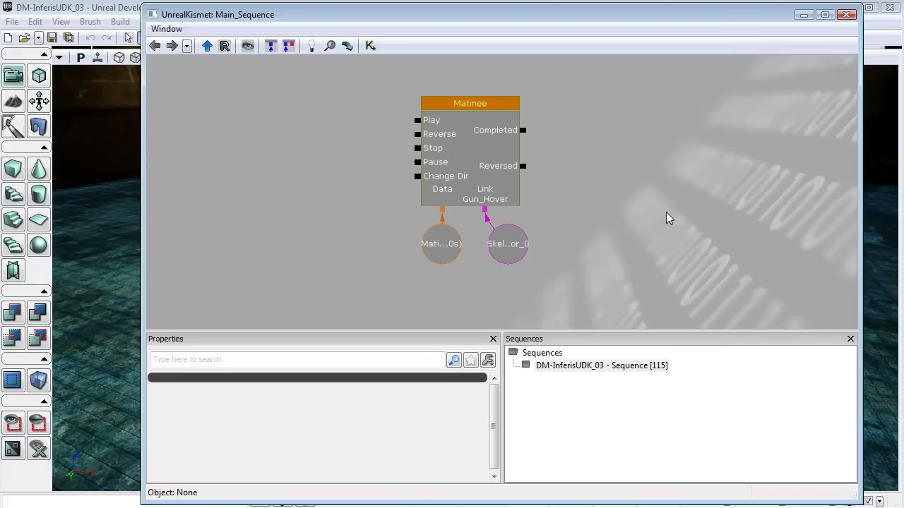
Open the Matinee node that is linked to the LinkGun_Hover group for editing.
{"action": "right_click_drag", "start_coordinate": [117, 251], "coordinate": [141, 250]}
{"action": "left_click_drag", "start_coordinate": [118, 252], "coordinate": [119, 252]}
{"action": "left_click", "coordinate": [478, 114]}
{"action": "left_click", "coordinate": [474, 104]}
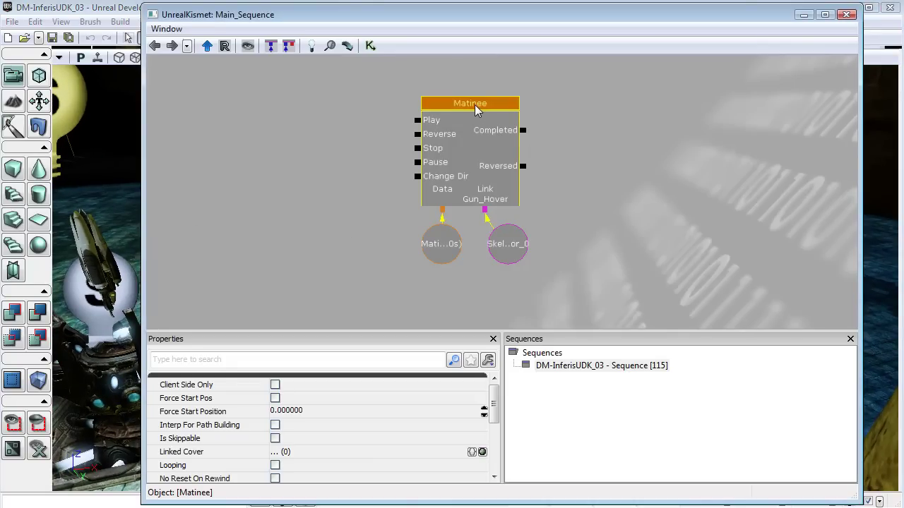
{"action": "double_click", "coordinate": [475, 105]}
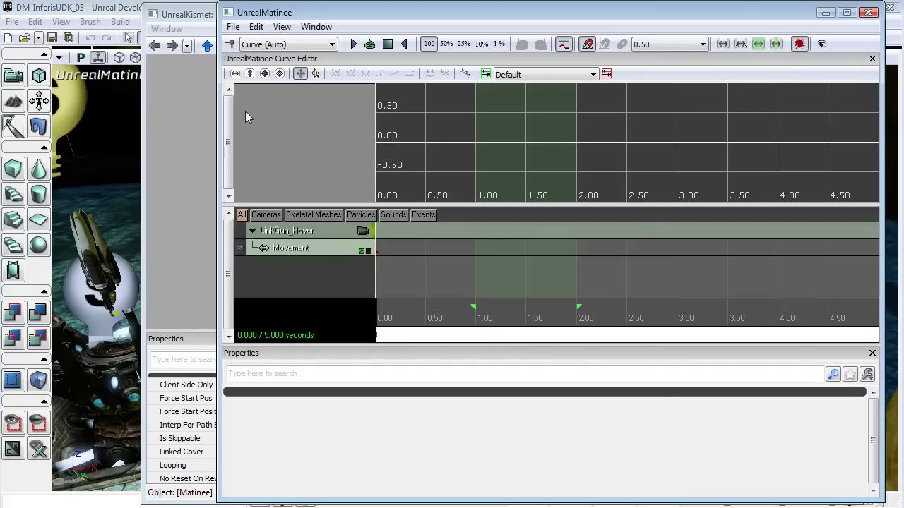
Narrow the Matinee window, close the Kismet window and frame the link gun in the viewport.
{"action": "left_click_drag", "start_coordinate": [219, 122], "coordinate": [438, 125]}
{"action": "left_click", "coordinate": [394, 20]}
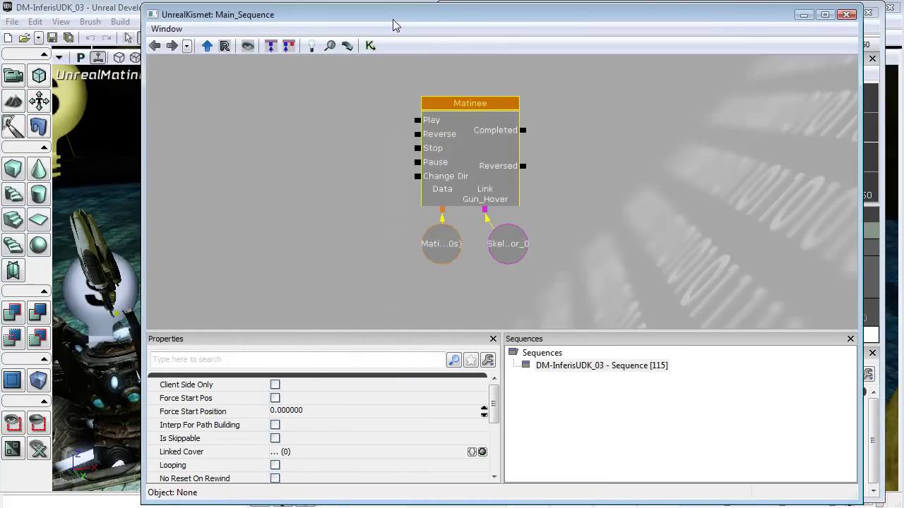
{"action": "left_click", "coordinate": [846, 15]}
{"action": "right_click_drag", "start_coordinate": [282, 282], "coordinate": [106, 268]}
{"action": "left_click_drag", "start_coordinate": [282, 318], "coordinate": [275, 183]}
{"action": "left_click_drag", "start_coordinate": [247, 248], "coordinate": [316, 251]}
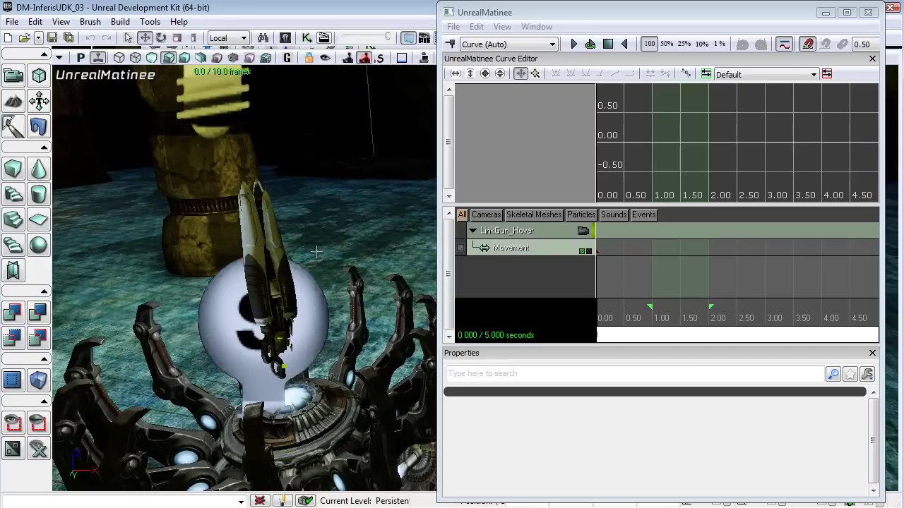
Select the Movement track, shorten the sequence to 2 seconds and start the loop section at 0.
{"action": "left_click", "coordinate": [538, 249]}
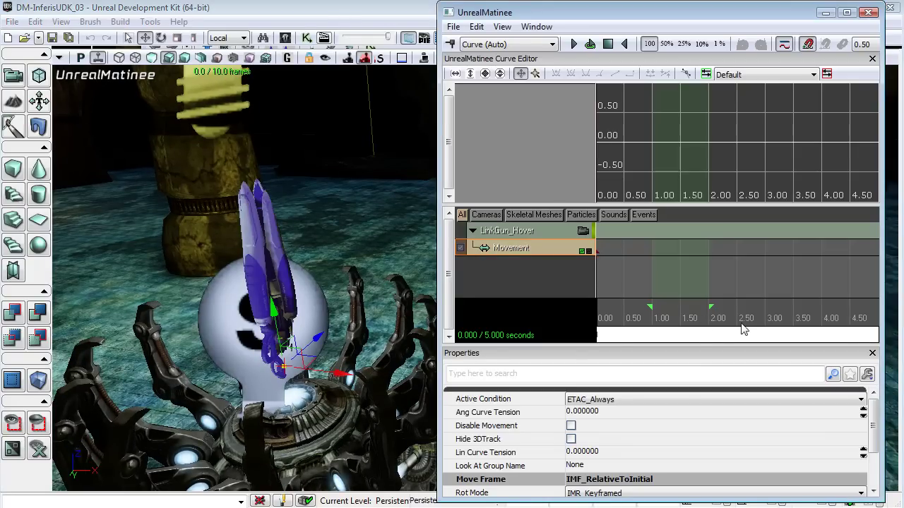
{"action": "scroll", "coordinate": [766, 289], "scroll_direction": "down", "scroll_amount": 2}
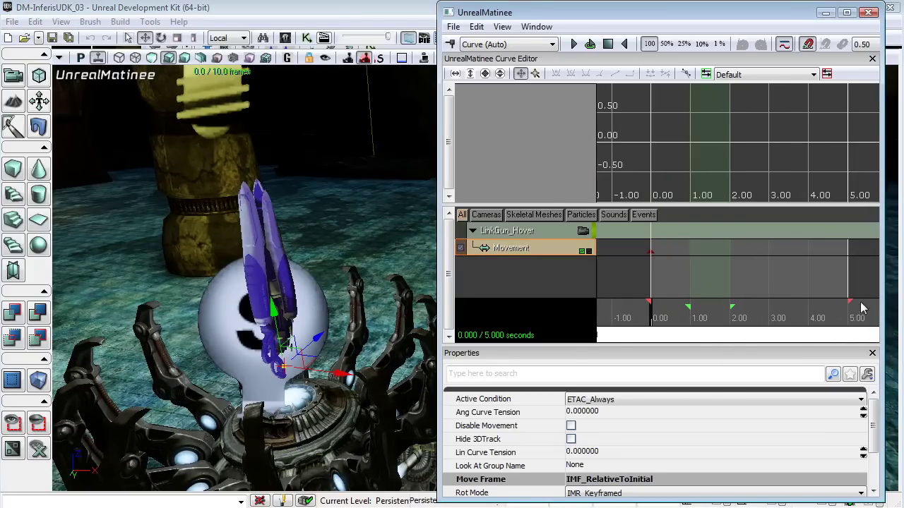
{"action": "left_click_drag", "start_coordinate": [852, 305], "coordinate": [652, 312]}
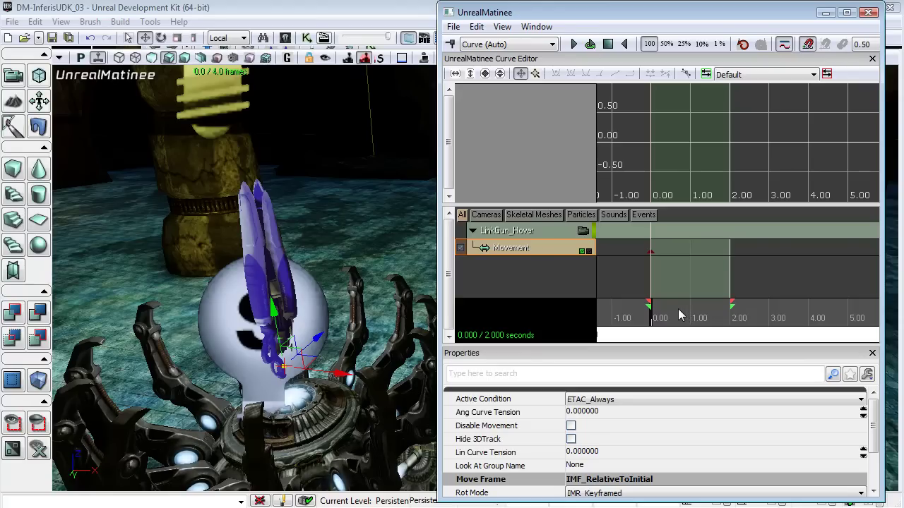
Add keyframes to the Movement track at 1.00 and 2.00 seconds.
{"action": "left_click_drag", "start_coordinate": [676, 308], "coordinate": [691, 311]}
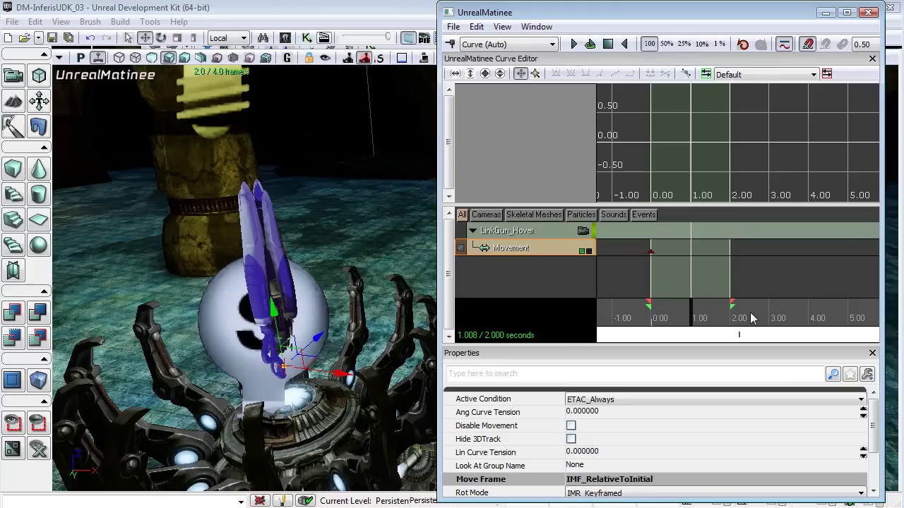
{"action": "key", "text": "Return"}
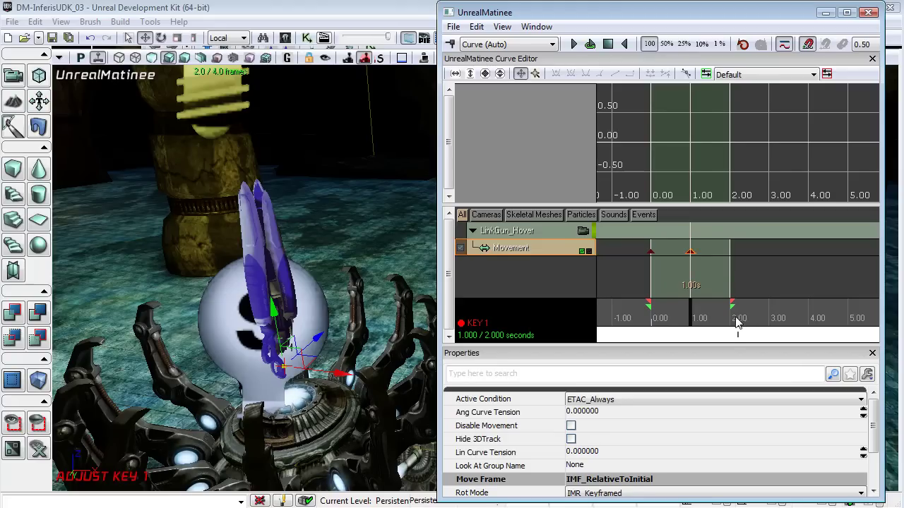
{"action": "left_click", "coordinate": [729, 319]}
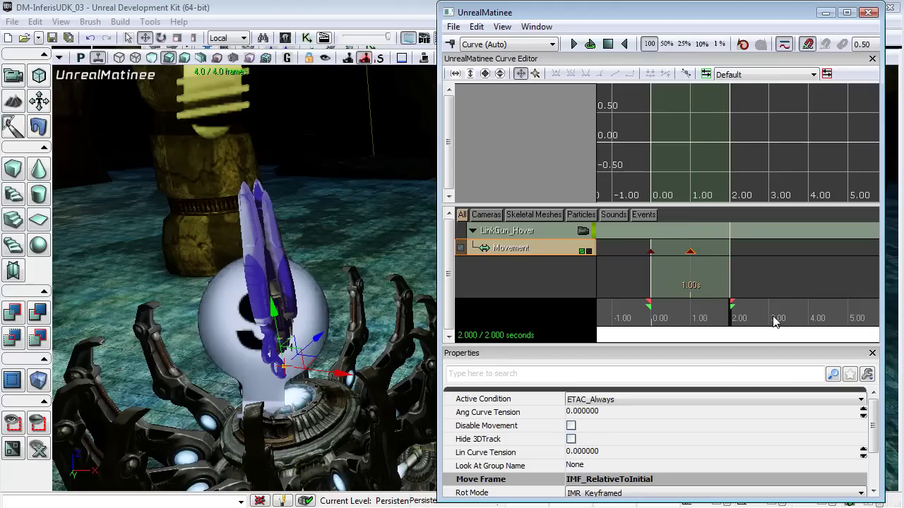
{"action": "key", "text": "Return"}
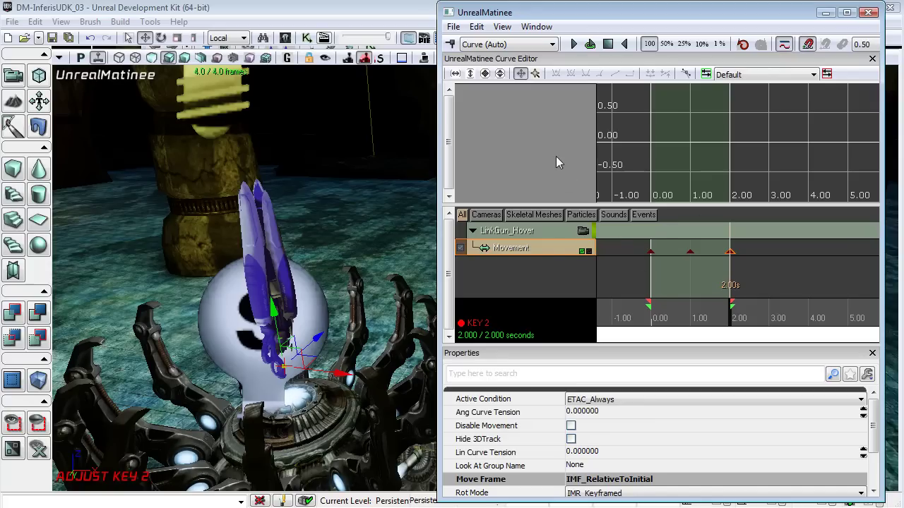
Display the Movement track in the Curve Editor and enable Show Rotation On Curve Ed.
{"action": "left_click", "coordinate": [588, 252]}
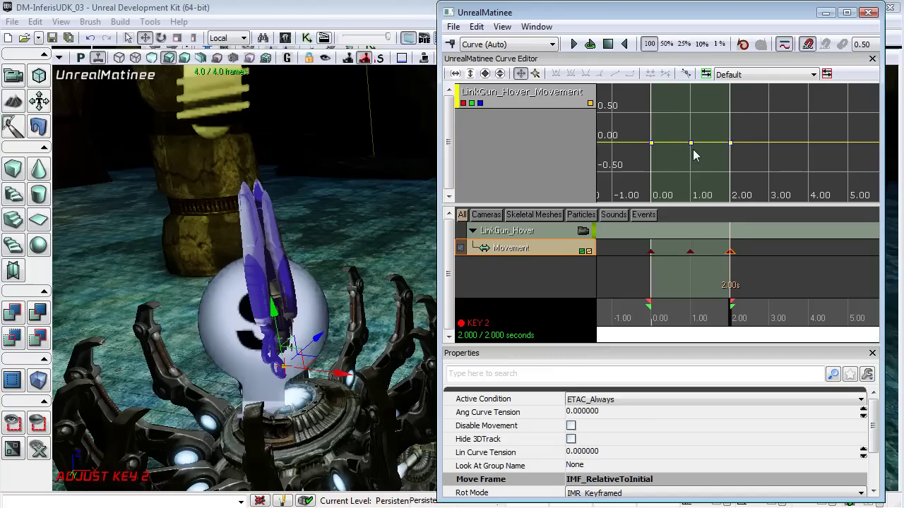
{"action": "scroll", "coordinate": [694, 154], "scroll_direction": "up", "scroll_amount": 3}
{"action": "scroll", "coordinate": [694, 154], "scroll_direction": "up", "scroll_amount": 1}
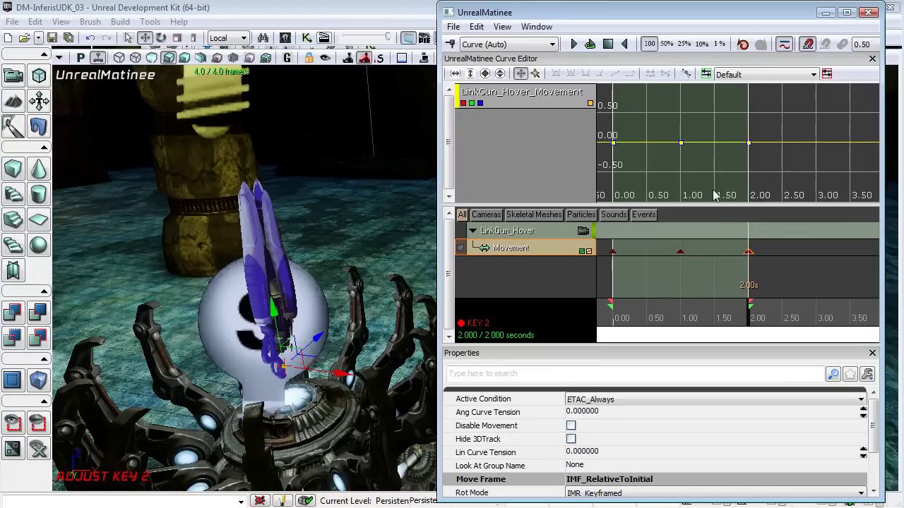
{"action": "left_click_drag", "start_coordinate": [798, 339], "coordinate": [715, 347]}
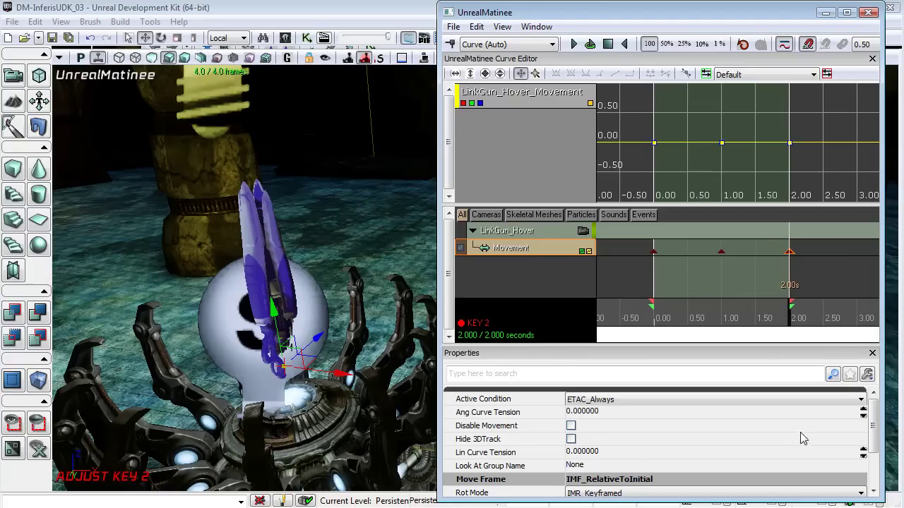
{"action": "scroll", "coordinate": [870, 427], "scroll_direction": "down", "scroll_amount": 3}
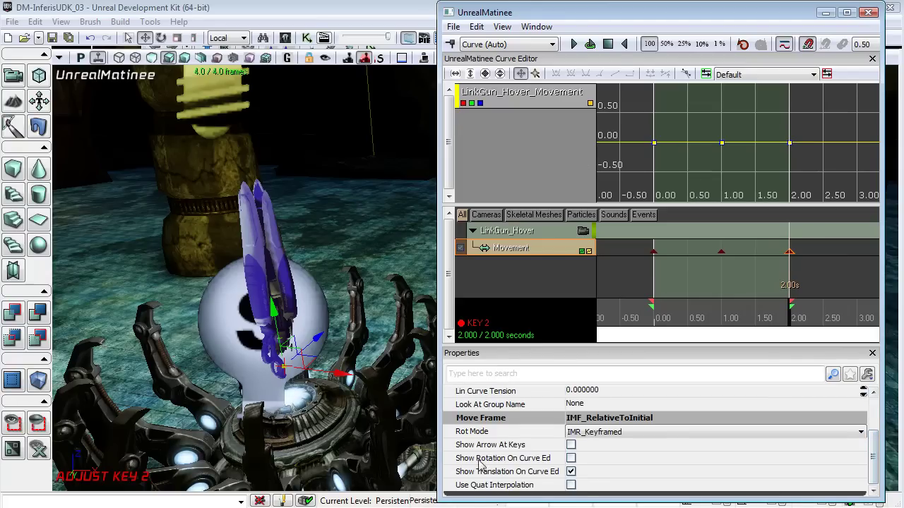
{"action": "mouse_move", "coordinate": [473, 464]}
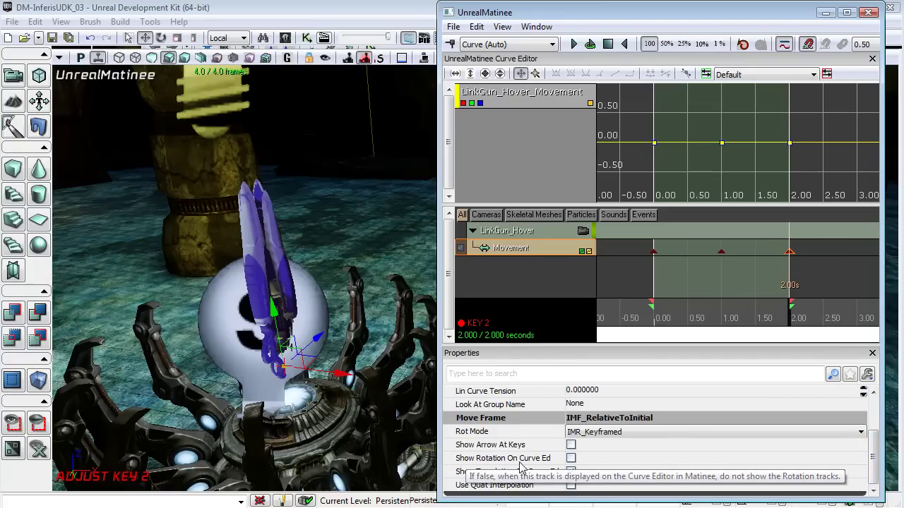
{"action": "left_click", "coordinate": [570, 459]}
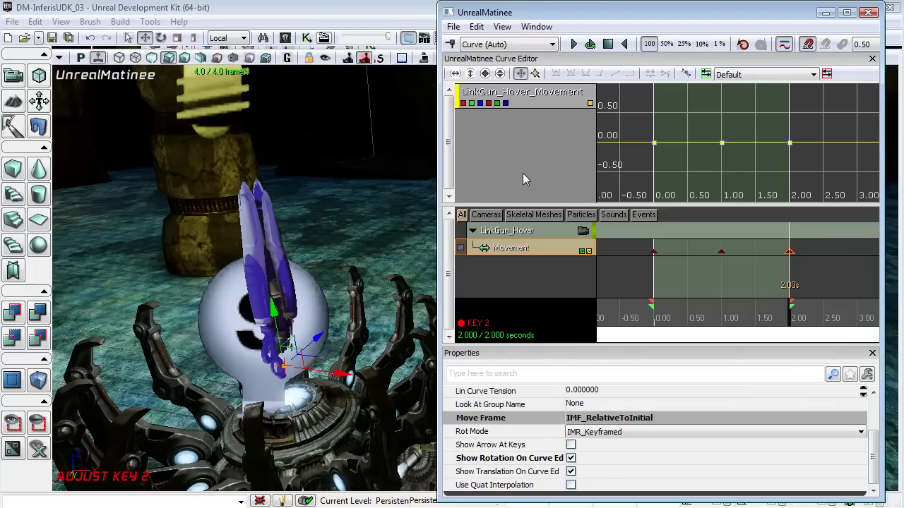
Hide all curves of the Movement track except the Y translation curve.
{"action": "left_click", "coordinate": [463, 103]}
{"action": "left_click", "coordinate": [489, 103]}
{"action": "left_click", "coordinate": [497, 103]}
{"action": "left_click", "coordinate": [505, 103]}
Compare the link gun's move axes in the World and Local coordinate systems, ending on Local.
{"action": "left_click", "coordinate": [235, 39]}
{"action": "left_click", "coordinate": [224, 50]}
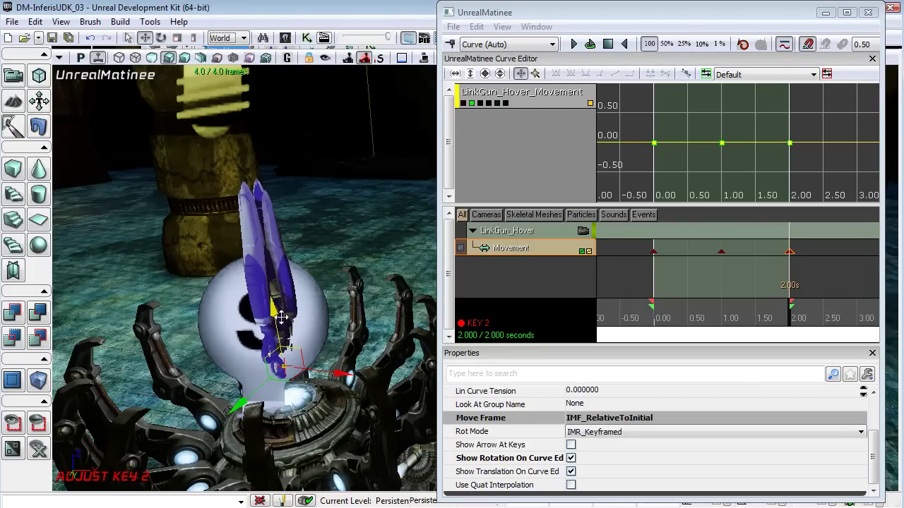
{"action": "left_click", "coordinate": [245, 39]}
{"action": "left_click", "coordinate": [218, 59]}
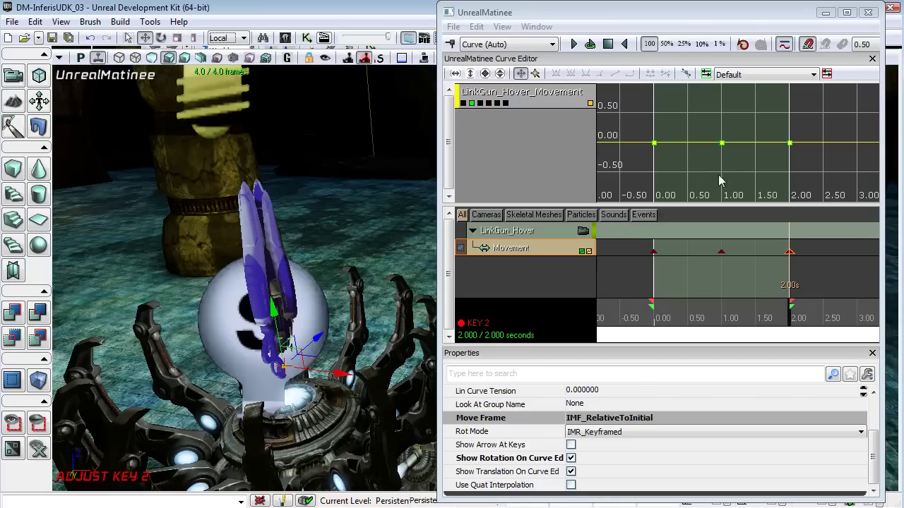
Set the Y translation of the 1.00-second key to 8, fit the curve and preview the looped motion.
{"action": "left_click", "coordinate": [722, 314]}
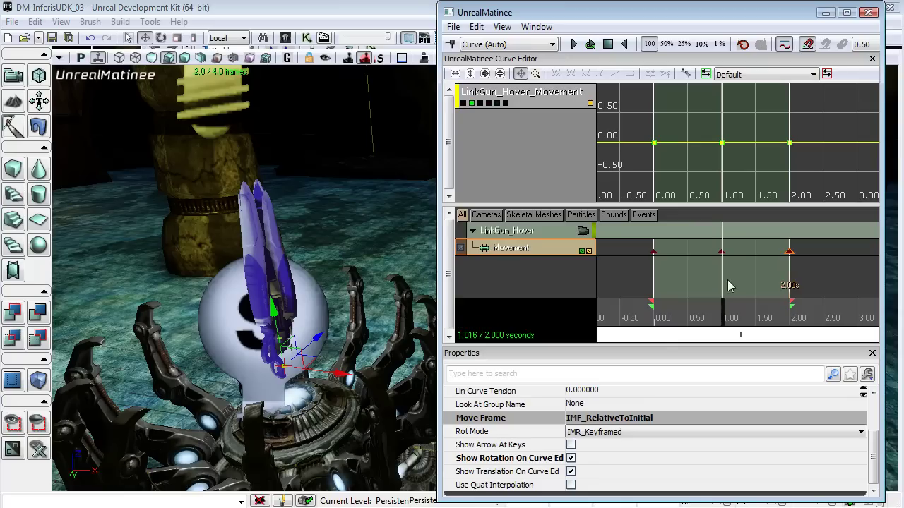
{"action": "left_click", "coordinate": [749, 314]}
{"action": "left_click", "coordinate": [721, 252]}
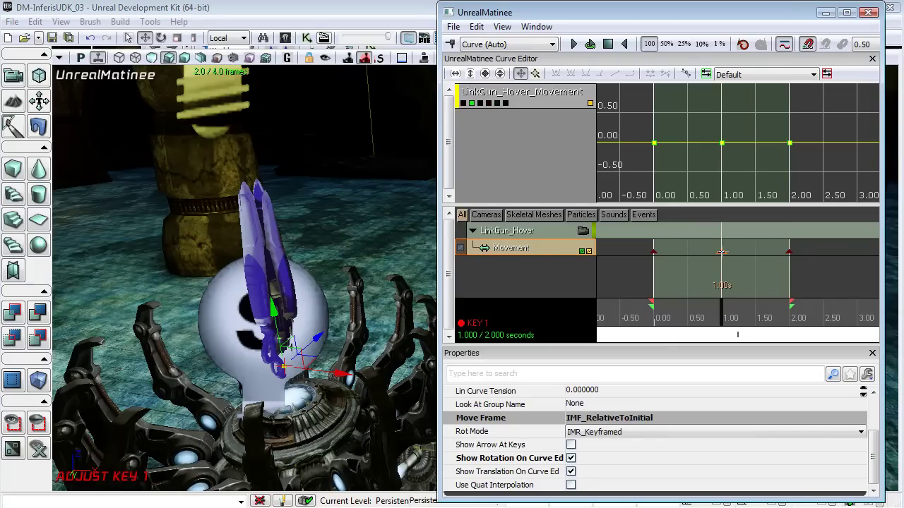
{"action": "right_click", "coordinate": [723, 147]}
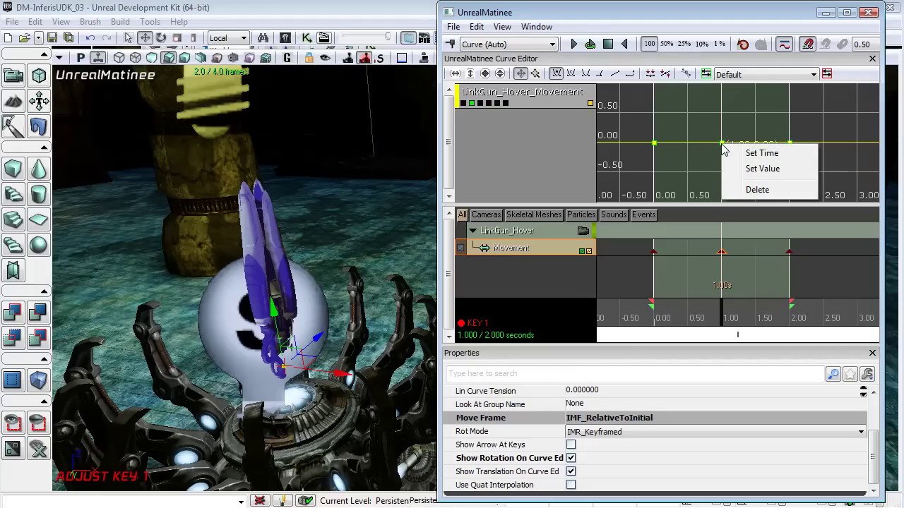
{"action": "left_click", "coordinate": [753, 173]}
{"action": "type", "text": "8"}
{"action": "key", "text": "Return"}
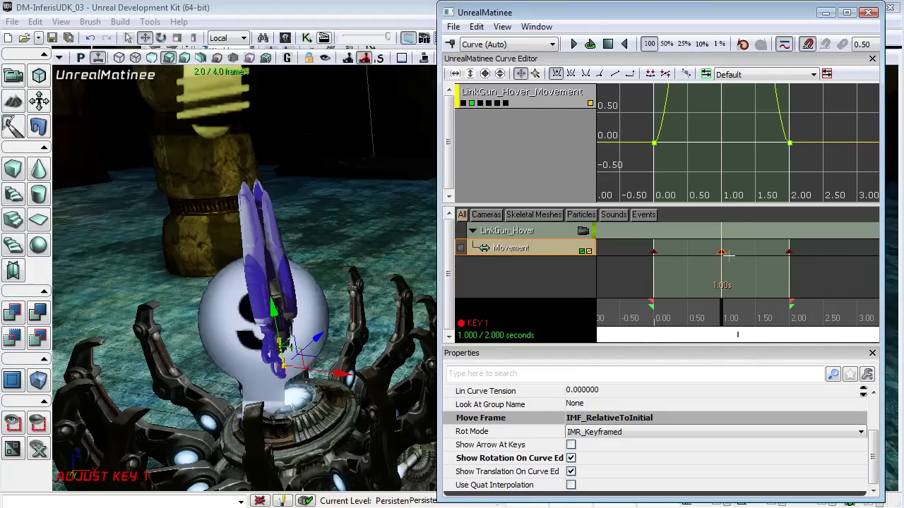
{"action": "left_click", "coordinate": [485, 74]}
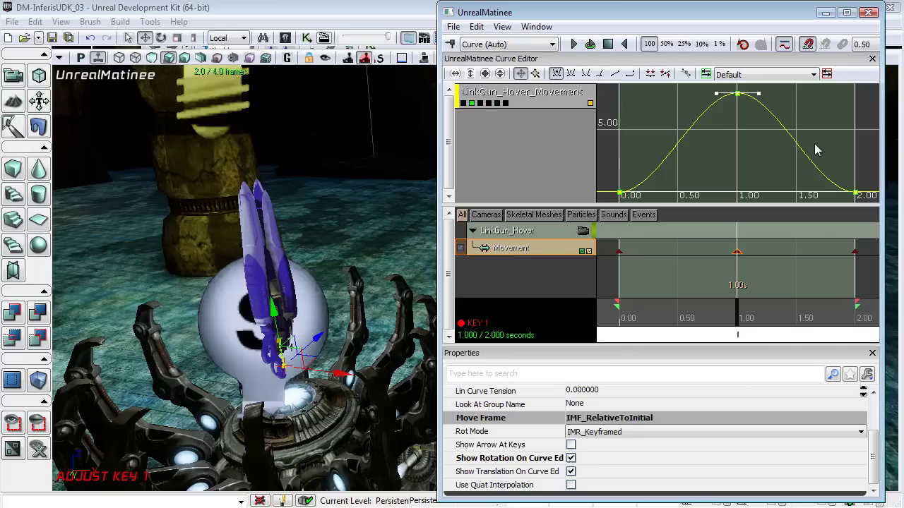
{"action": "left_click", "coordinate": [591, 44]}
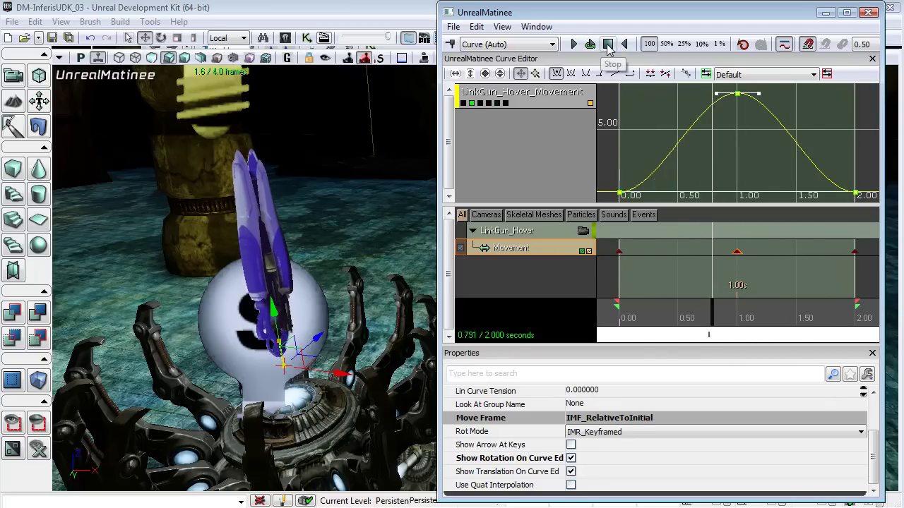
{"action": "left_click", "coordinate": [607, 44]}
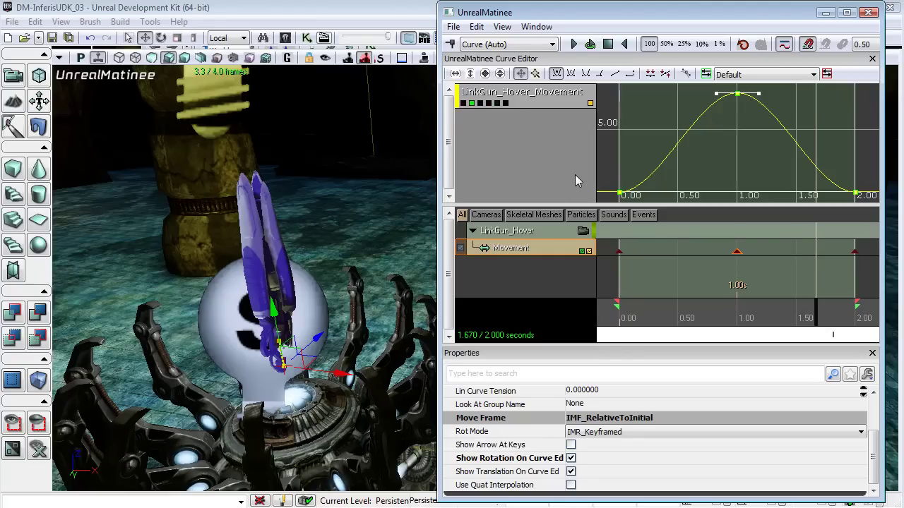
Switch the viewport to the rotation gizmo and show the Y rotation curve in place of the Y translation curve.
{"action": "left_click", "coordinate": [497, 104]}
{"action": "right_click_drag", "start_coordinate": [347, 238], "coordinate": [371, 231]}
{"action": "left_click_drag", "start_coordinate": [377, 219], "coordinate": [346, 241]}
{"action": "key", "text": "space"}
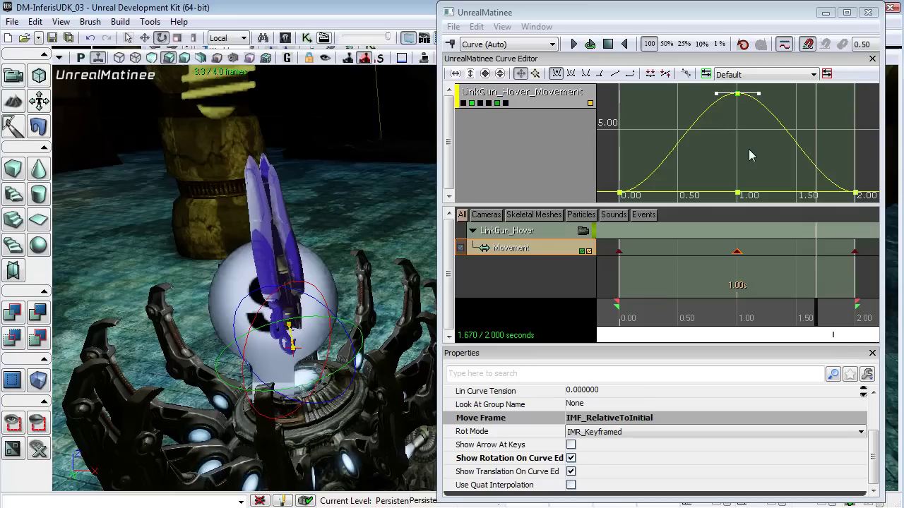
{"action": "mouse_move", "coordinate": [738, 195]}
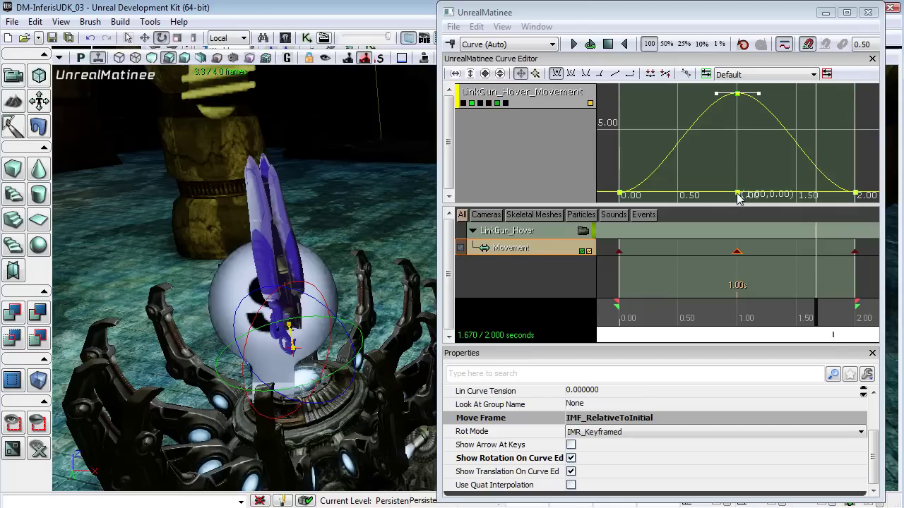
{"action": "left_click", "coordinate": [472, 103]}
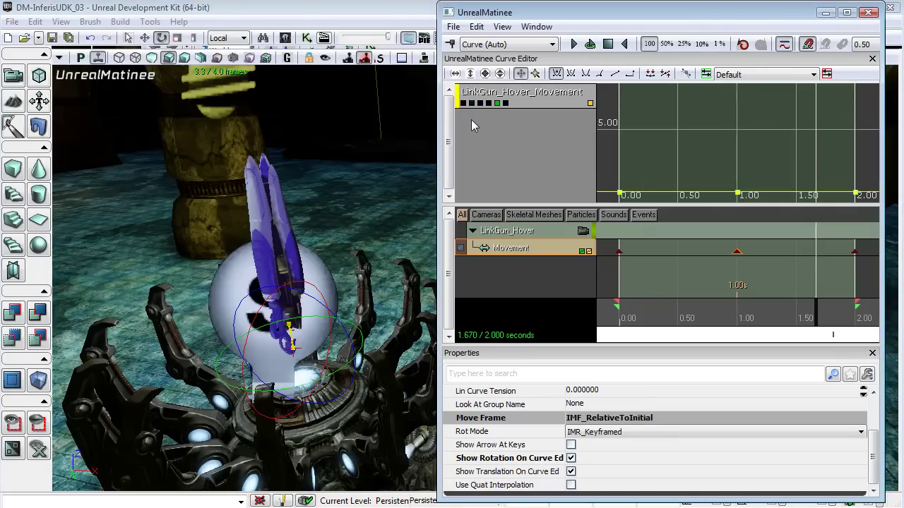
Set the Y rotation curve's key at 1.00 second to 180.
{"action": "right_click", "coordinate": [738, 196]}
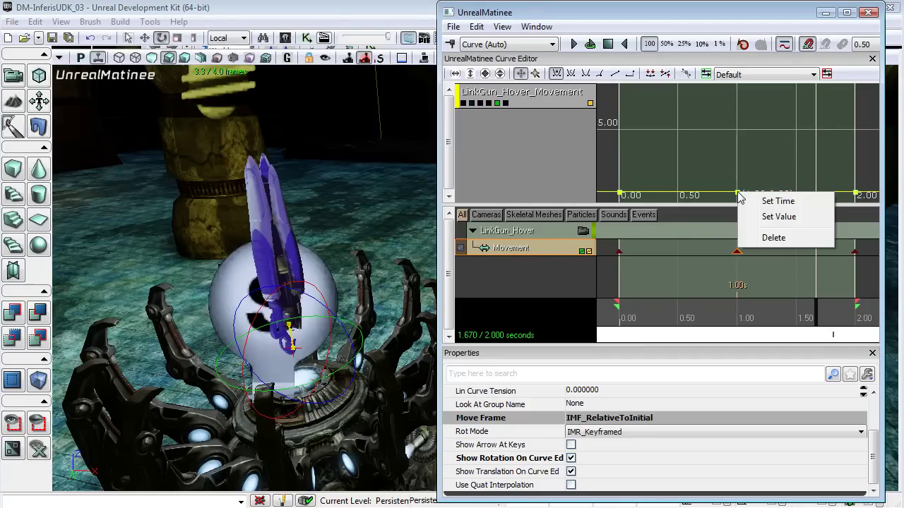
{"action": "left_click", "coordinate": [780, 220]}
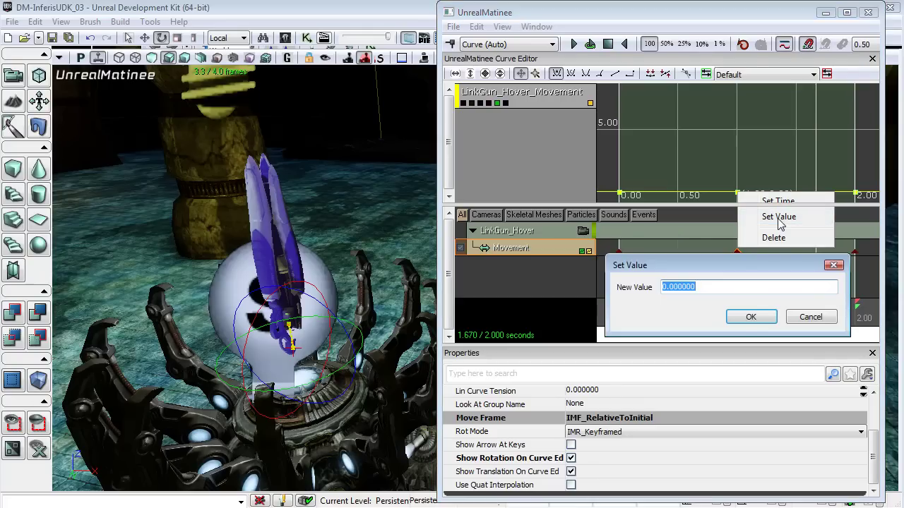
{"action": "type", "text": "180"}
{"action": "key", "text": "Return"}
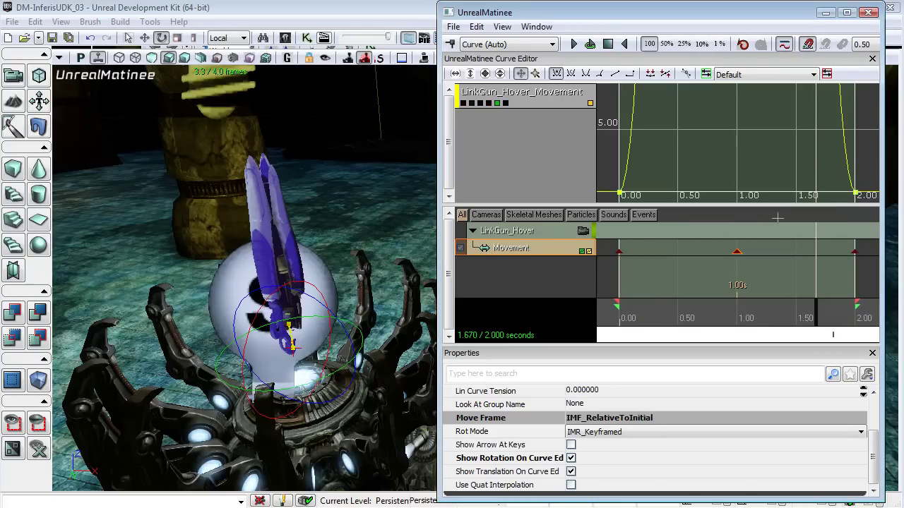
Set the Y rotation curve's key at 2.00 seconds to 360.
{"action": "right_click", "coordinate": [856, 194]}
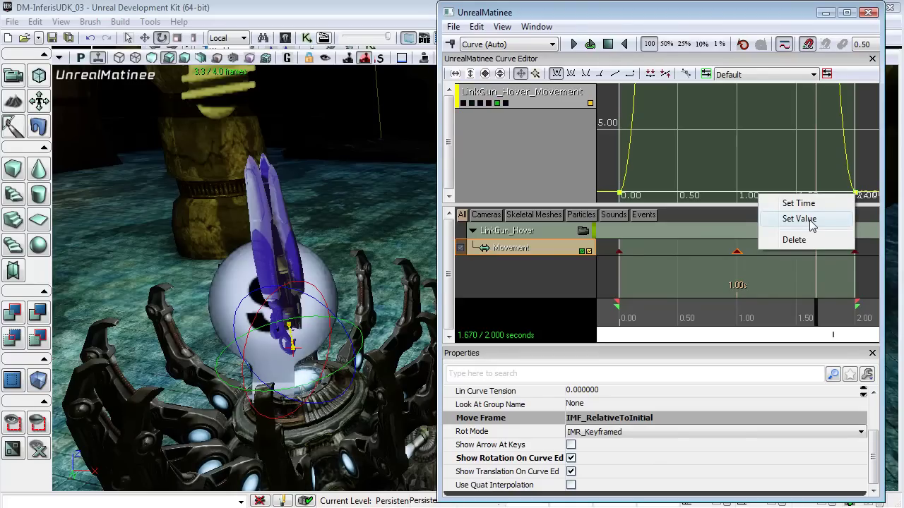
{"action": "left_click", "coordinate": [799, 218]}
{"action": "type", "text": "3"}
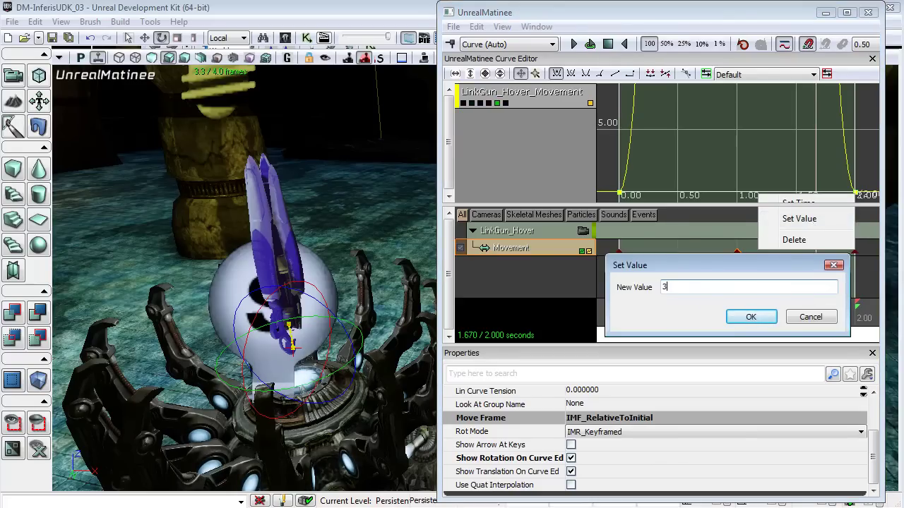
{"action": "type", "text": "60"}
{"action": "key", "text": "Return"}
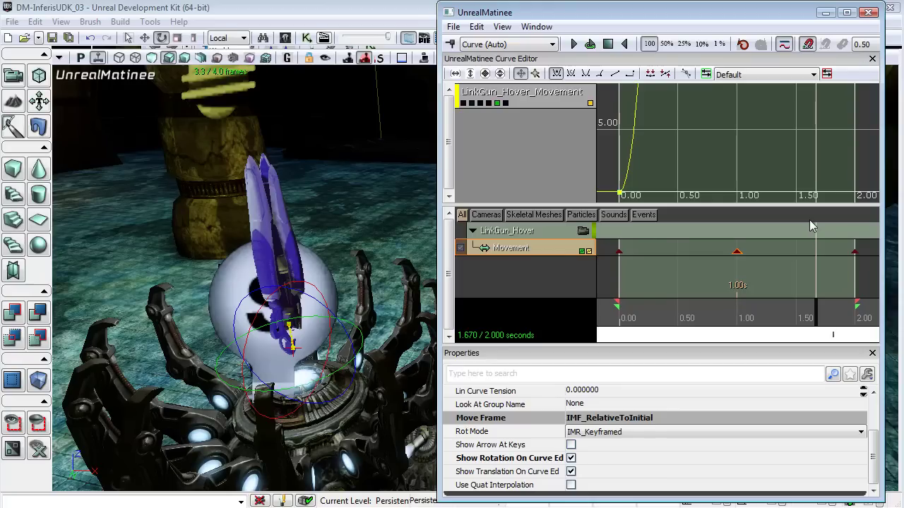
Align the tangents of the Y rotation curve's keys so the rotation runs linearly from 0.00 to 2.00 seconds.
{"action": "left_click", "coordinate": [485, 74]}
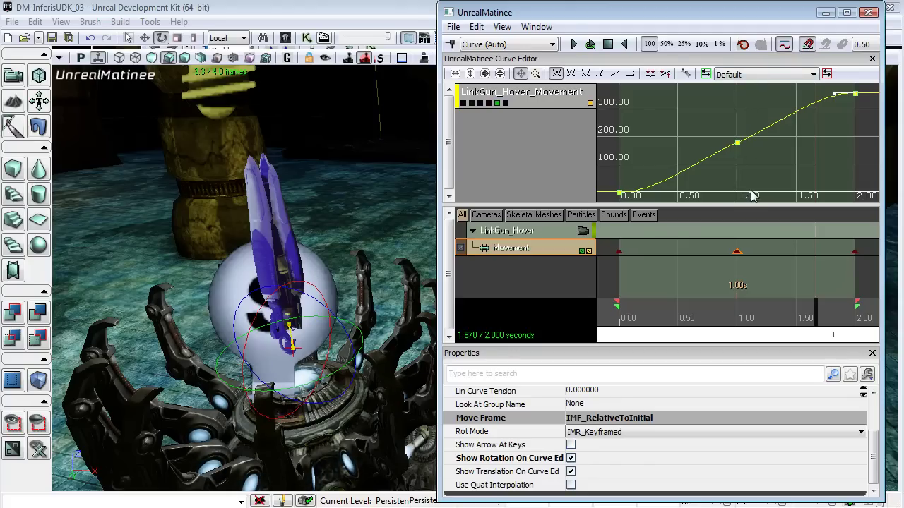
{"action": "mouse_move", "coordinate": [621, 195]}
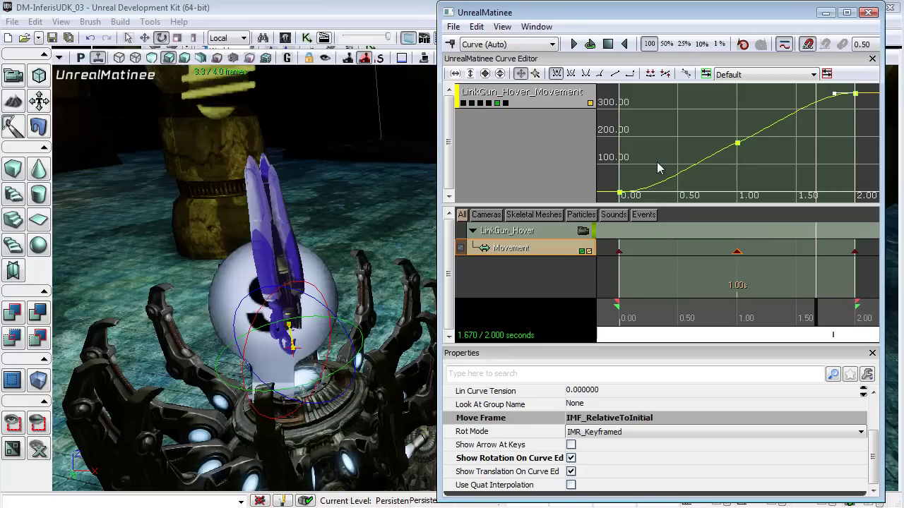
{"action": "mouse_move", "coordinate": [858, 99]}
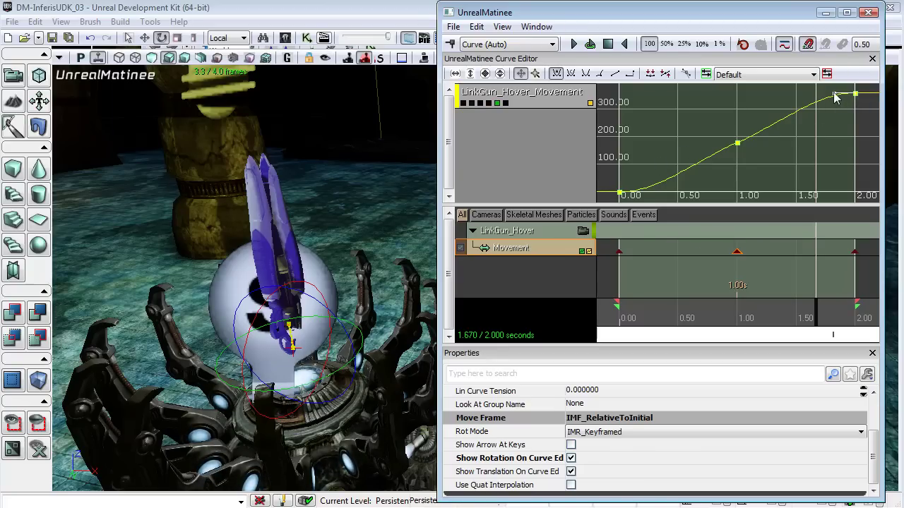
{"action": "left_click_drag", "start_coordinate": [835, 94], "coordinate": [692, 151]}
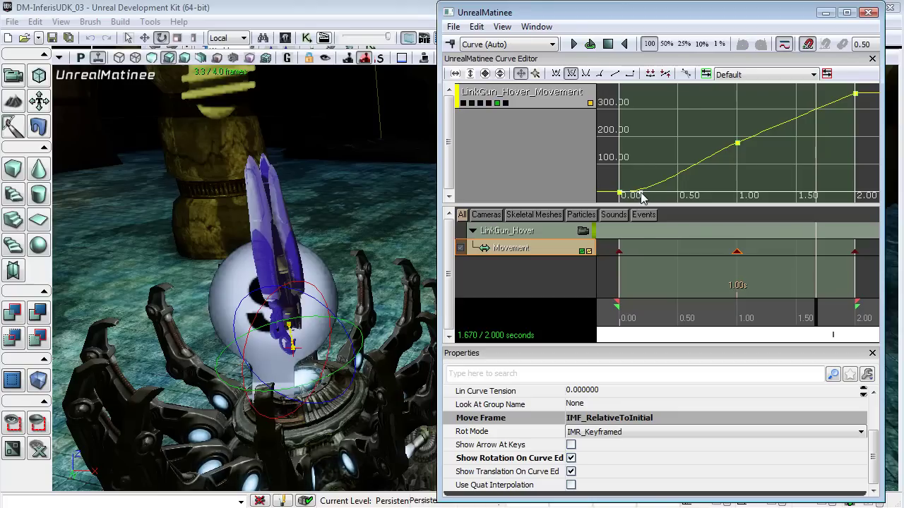
{"action": "left_click_drag", "start_coordinate": [642, 191], "coordinate": [639, 183]}
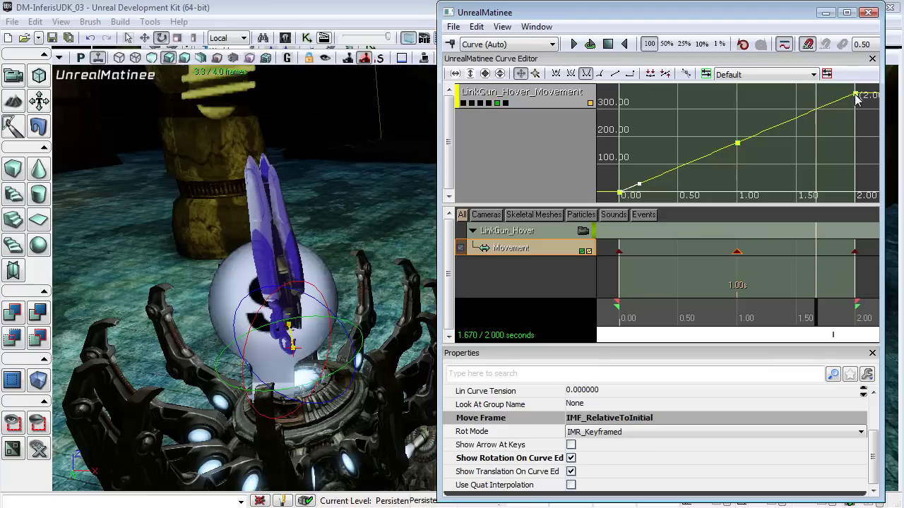
{"action": "left_click", "coordinate": [737, 144]}
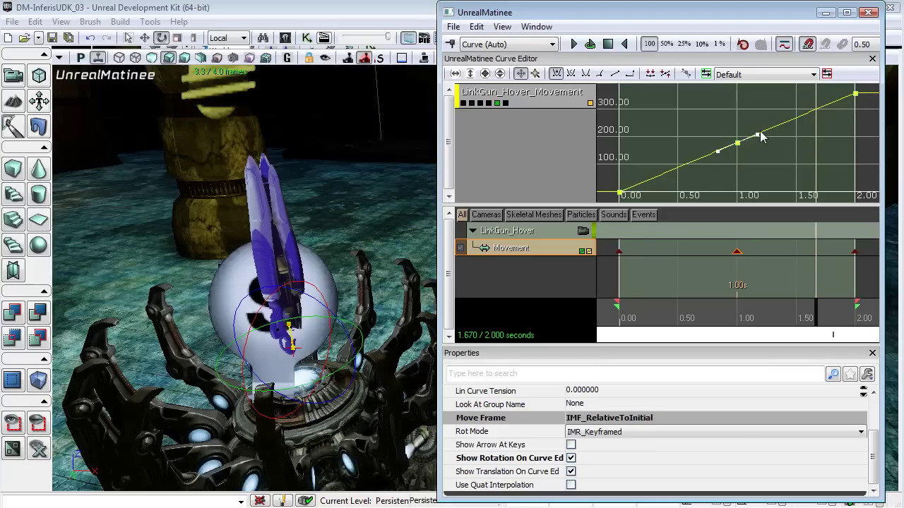
{"action": "left_click_drag", "start_coordinate": [757, 134], "coordinate": [858, 92]}
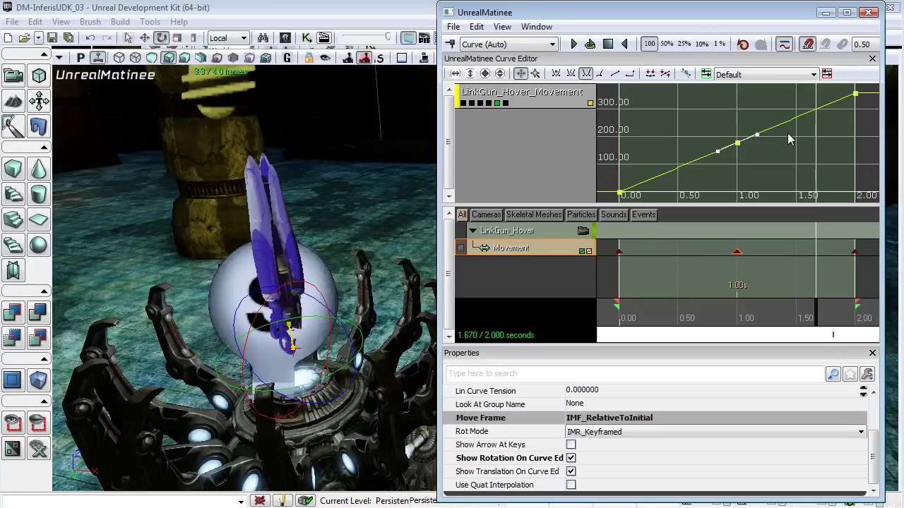
{"action": "left_click", "coordinate": [855, 95], "text": "ctrl"}
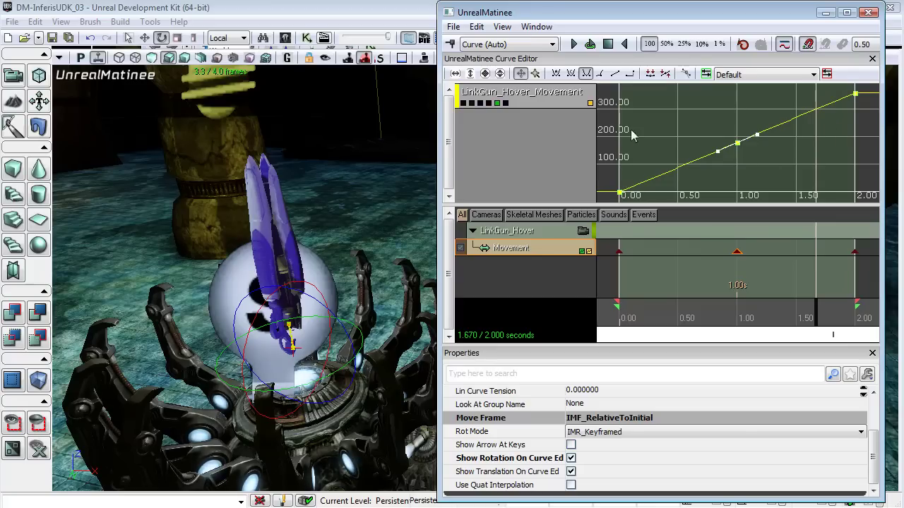
Preview the link gun's looped animation, stop the playback and close the Matinee editor.
{"action": "left_click", "coordinate": [591, 44]}
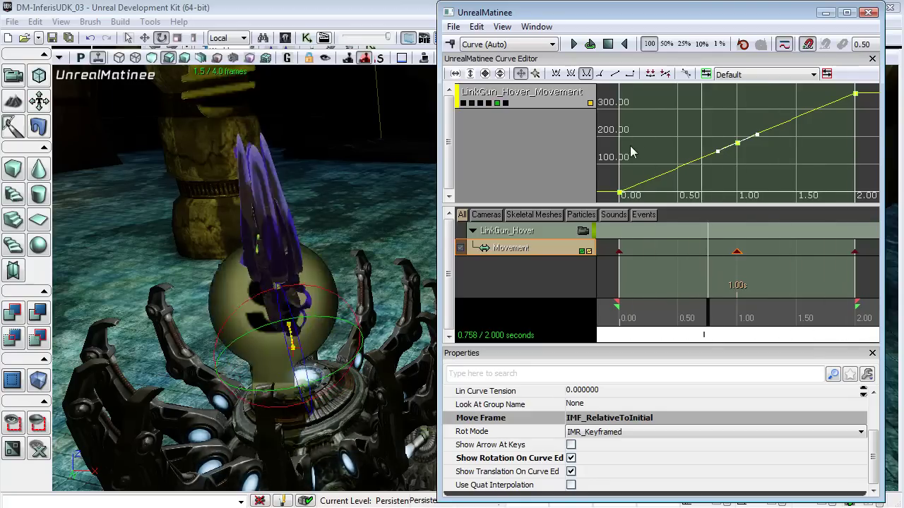
{"action": "left_click", "coordinate": [607, 45]}
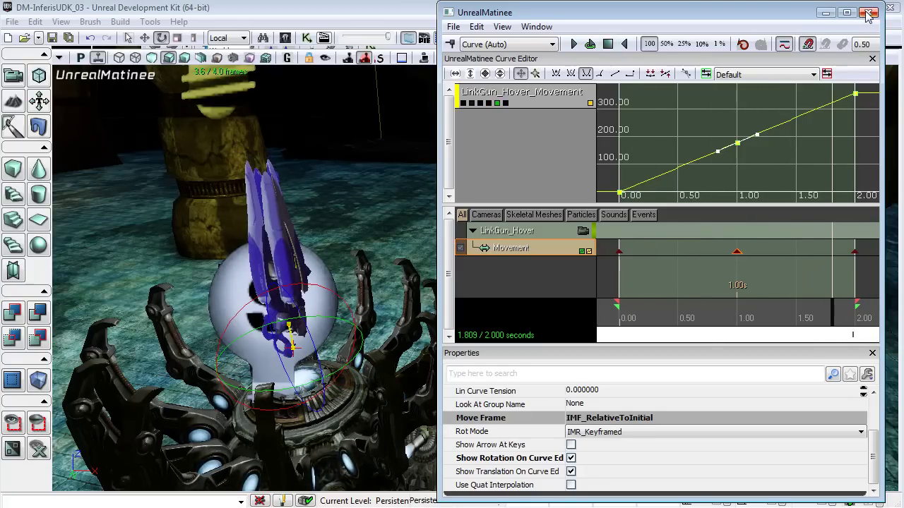
{"action": "left_click", "coordinate": [868, 12]}
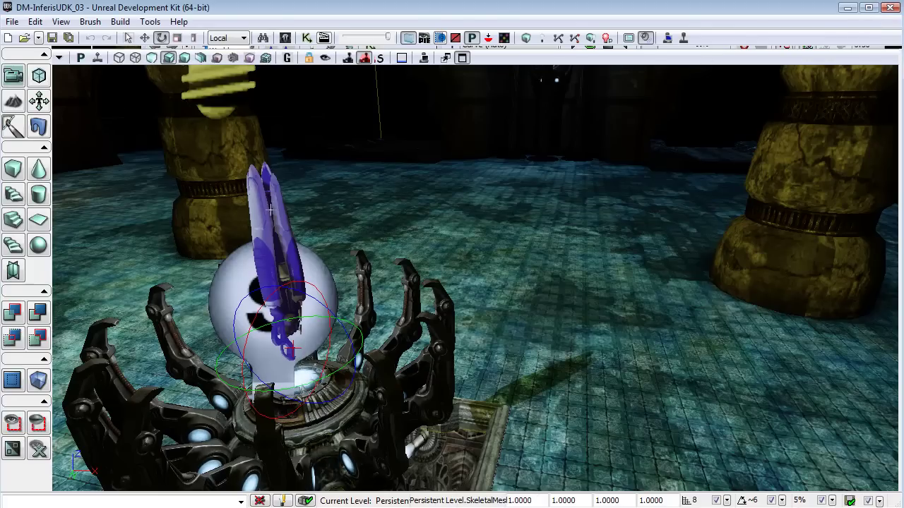
In Kismet, duplicate the Level Loaded event beside the link gun Matinee and rewire its Loaded and Visible output to that Matinee's Play input.
{"action": "left_click", "coordinate": [308, 38]}
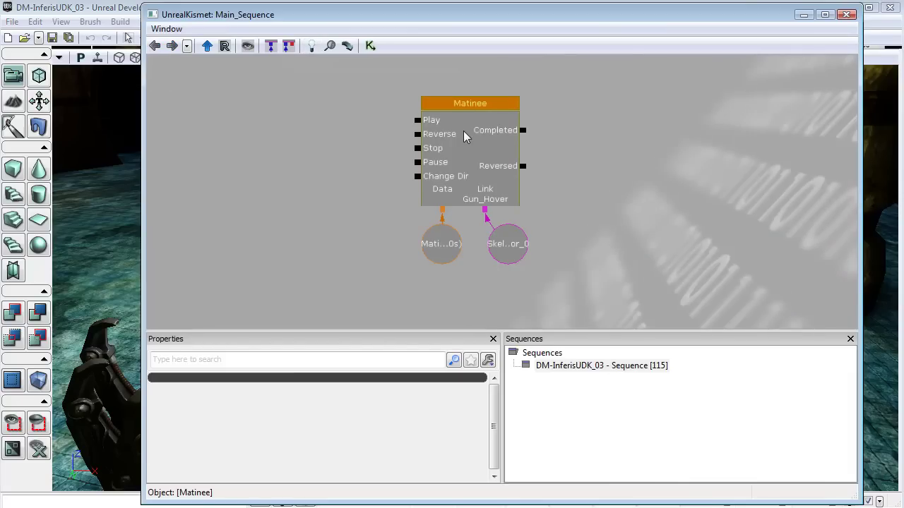
{"action": "left_click_drag", "start_coordinate": [403, 272], "coordinate": [610, 135]}
{"action": "scroll", "coordinate": [458, 246], "scroll_direction": "down", "scroll_amount": 5}
{"action": "scroll", "coordinate": [607, 127], "scroll_direction": "up", "scroll_amount": 3}
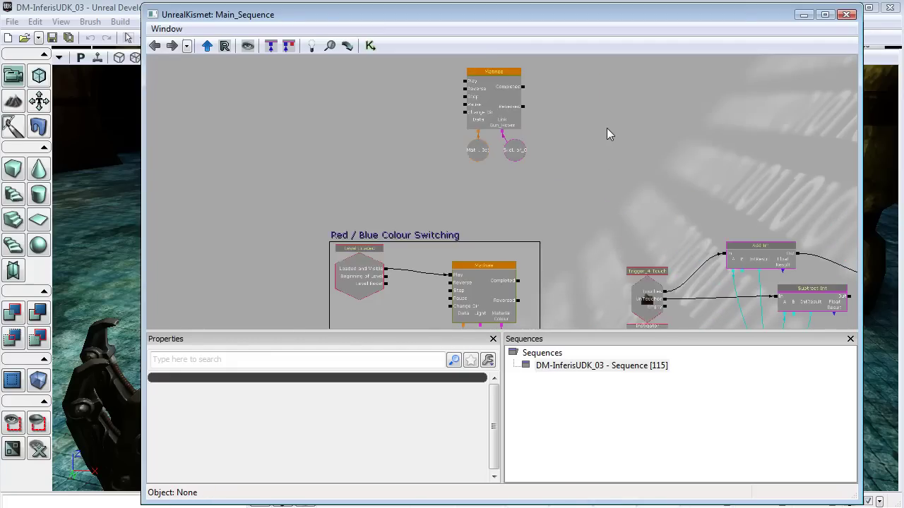
{"action": "left_click", "coordinate": [313, 293]}
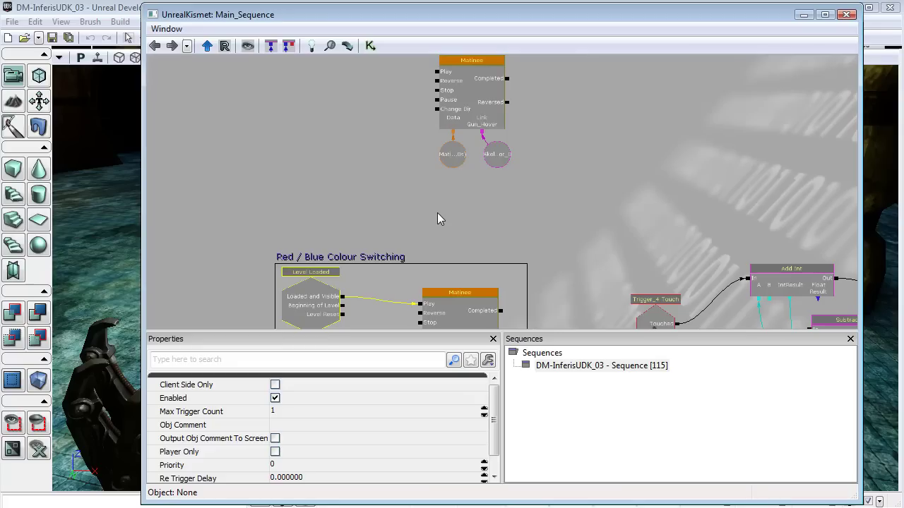
{"action": "key", "text": "ctrl+v"}
{"action": "left_click_drag", "start_coordinate": [529, 220], "coordinate": [322, 87], "text": "ctrl"}
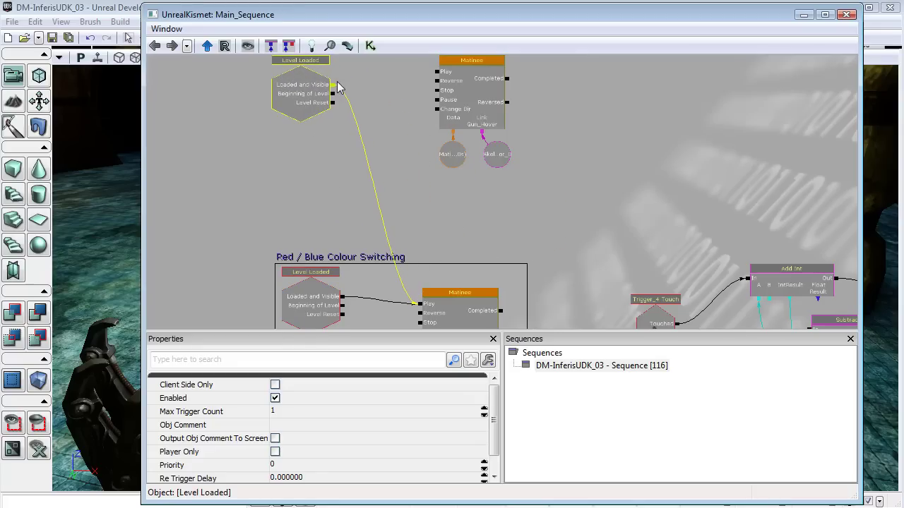
{"action": "left_click", "coordinate": [336, 85], "text": "alt"}
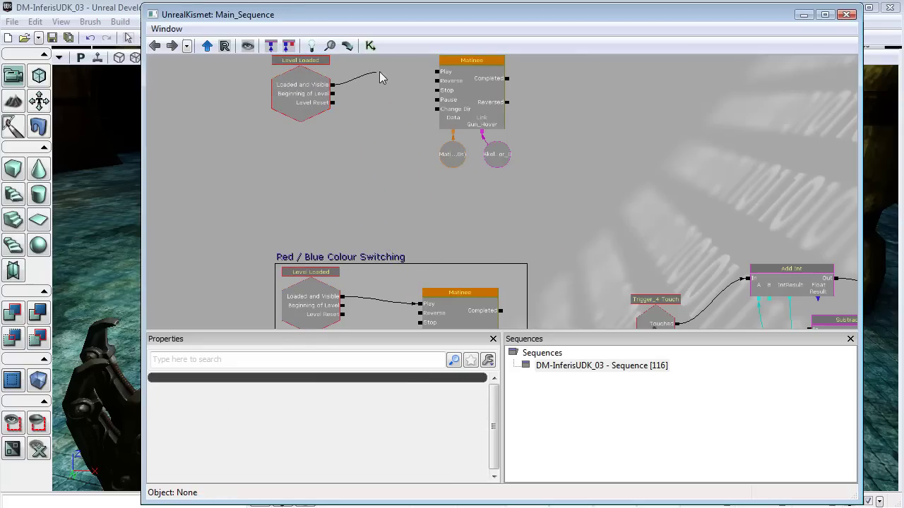
{"action": "left_click_drag", "start_coordinate": [390, 68], "coordinate": [437, 79]}
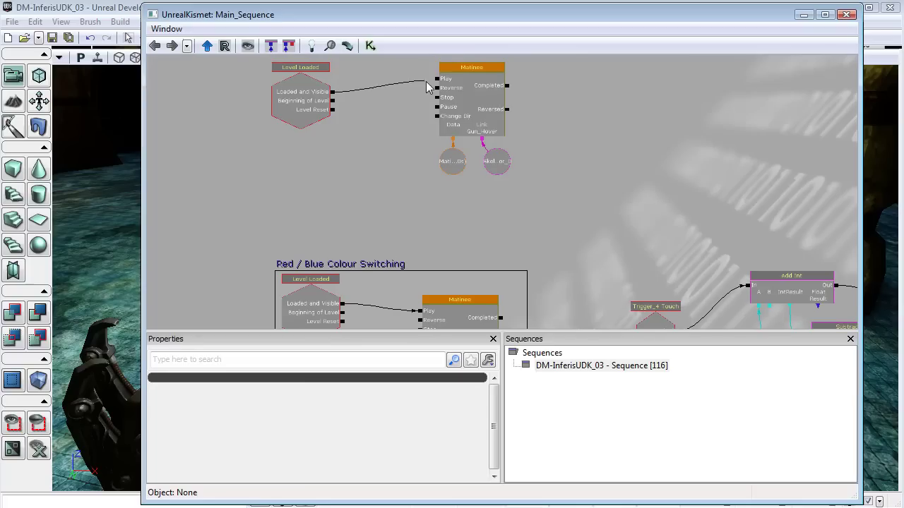
Enable Looping on the link gun Matinee and close Kismet.
{"action": "left_click", "coordinate": [480, 77]}
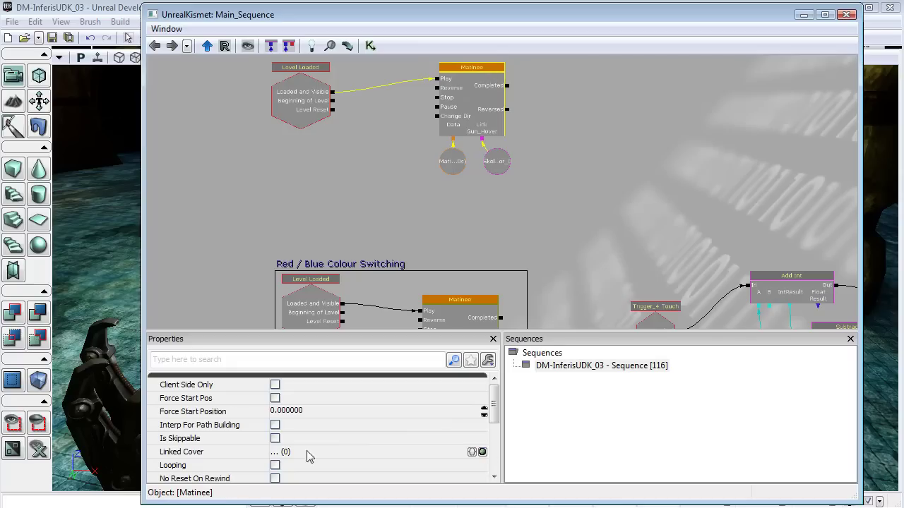
{"action": "left_click", "coordinate": [275, 465]}
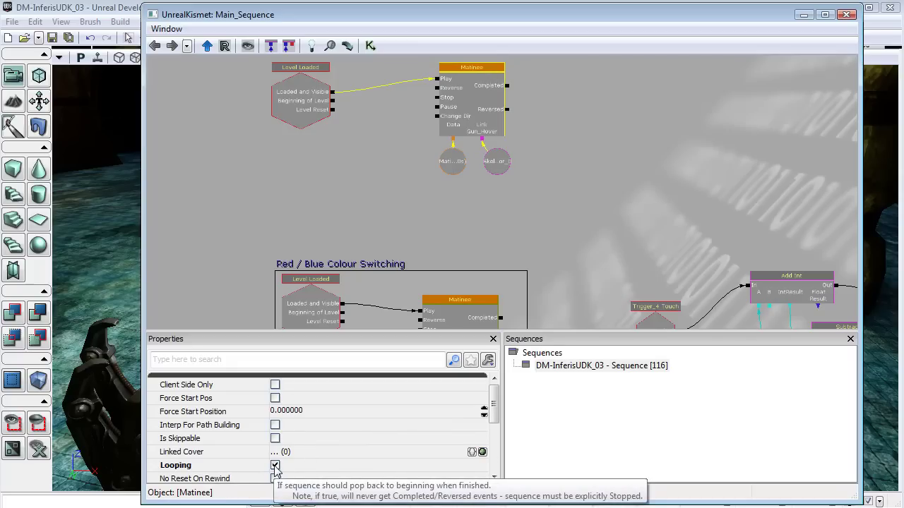
{"action": "left_click", "coordinate": [846, 15]}
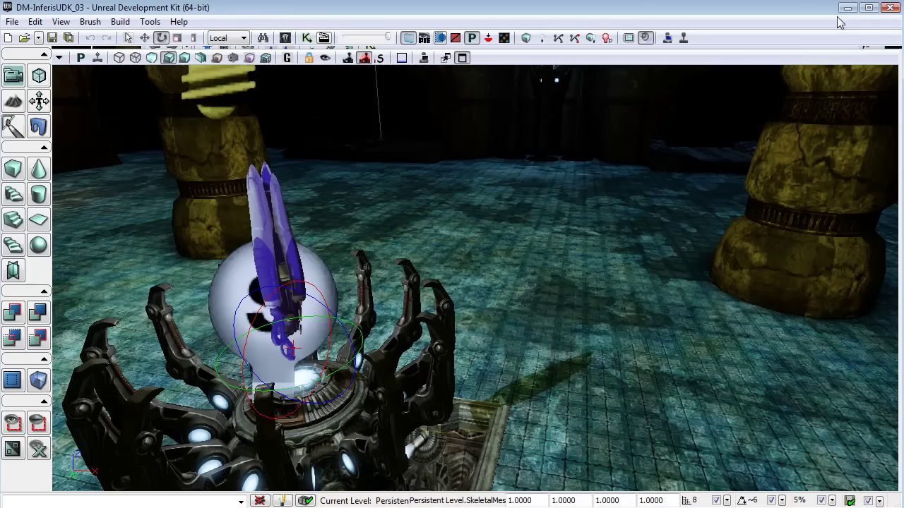
Play-test the level, walk to the pedestal to inspect the link gun's hover animation, and exit to the editor.
{"action": "left_click", "coordinate": [686, 40]}
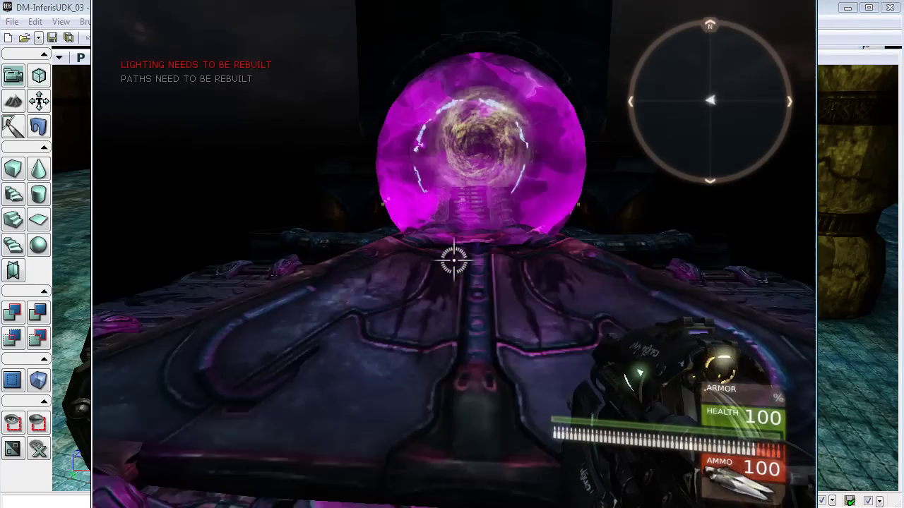
{"action": "key", "text": "w"}
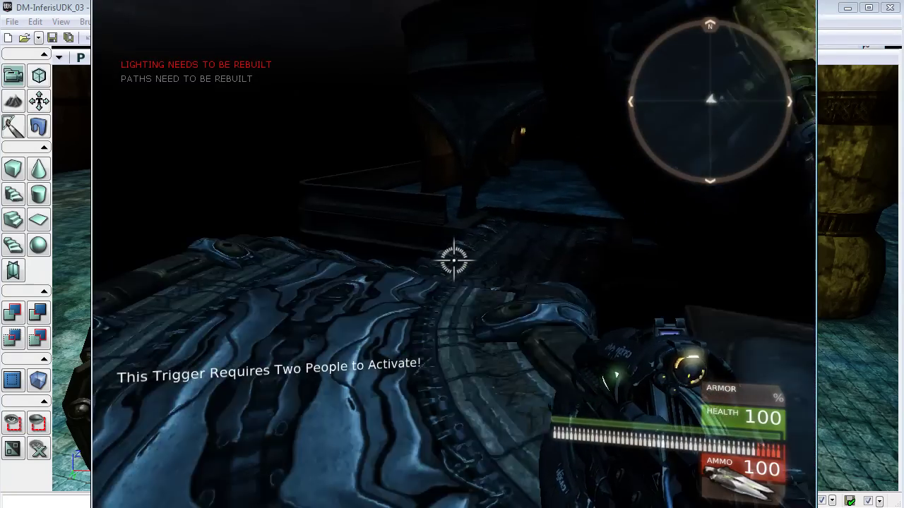
{"action": "key", "text": "w"}
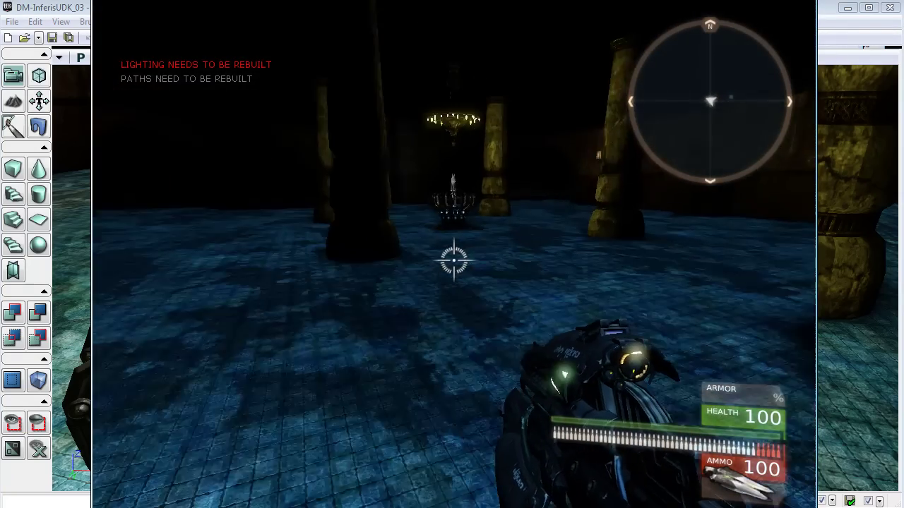
{"action": "key", "text": "w"}
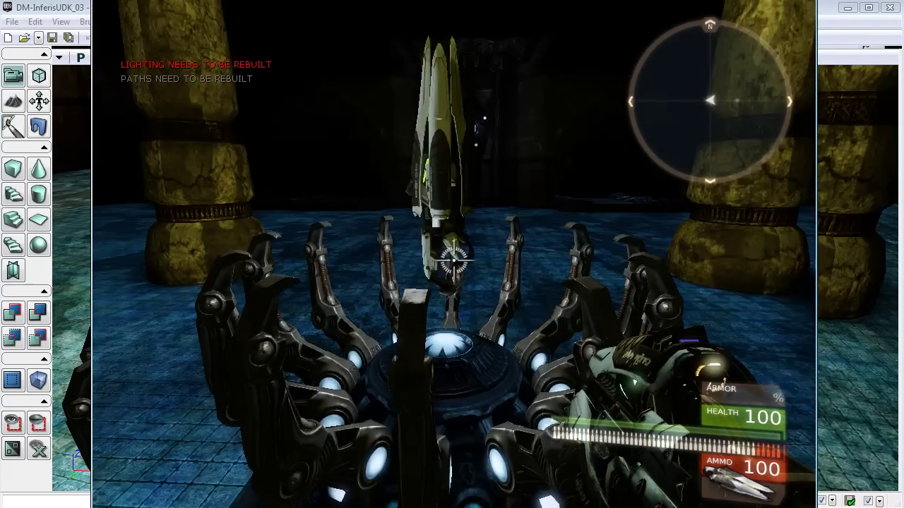
{"action": "key", "text": "w"}
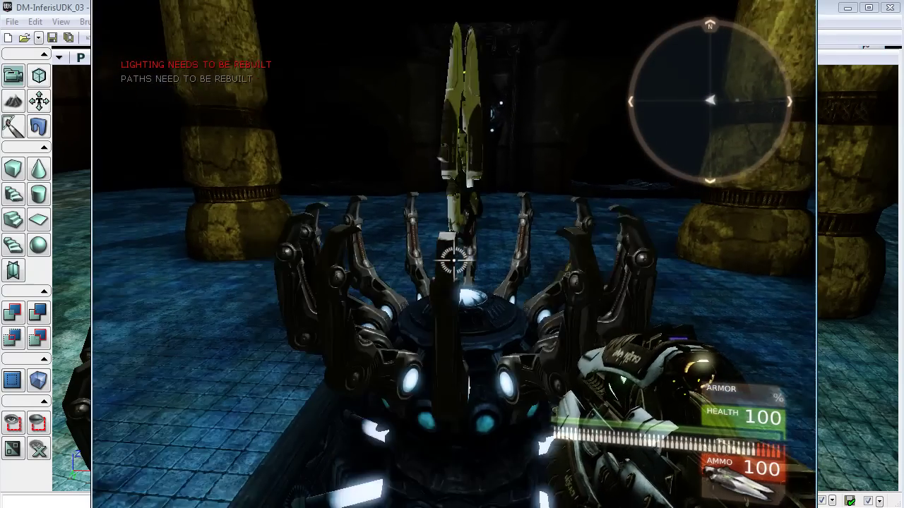
{"action": "key", "text": "d"}
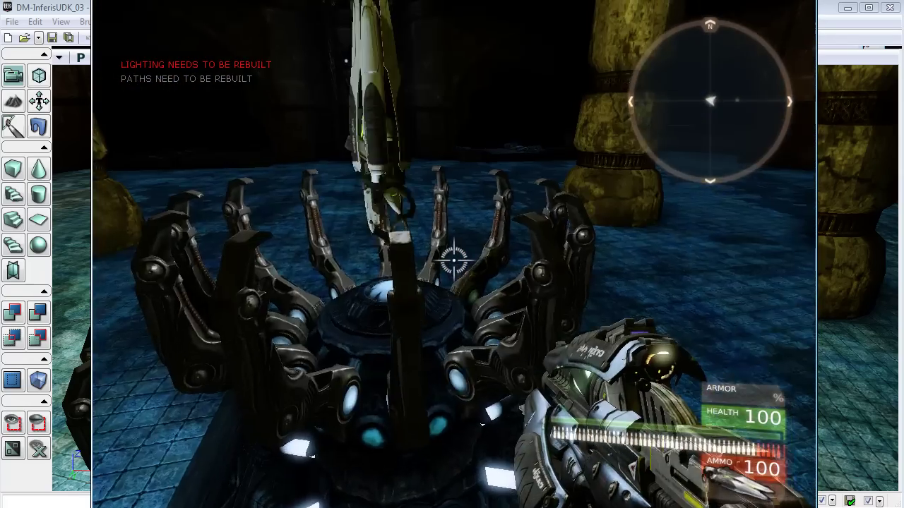
{"action": "key", "text": "s"}
{"action": "key", "text": "a"}
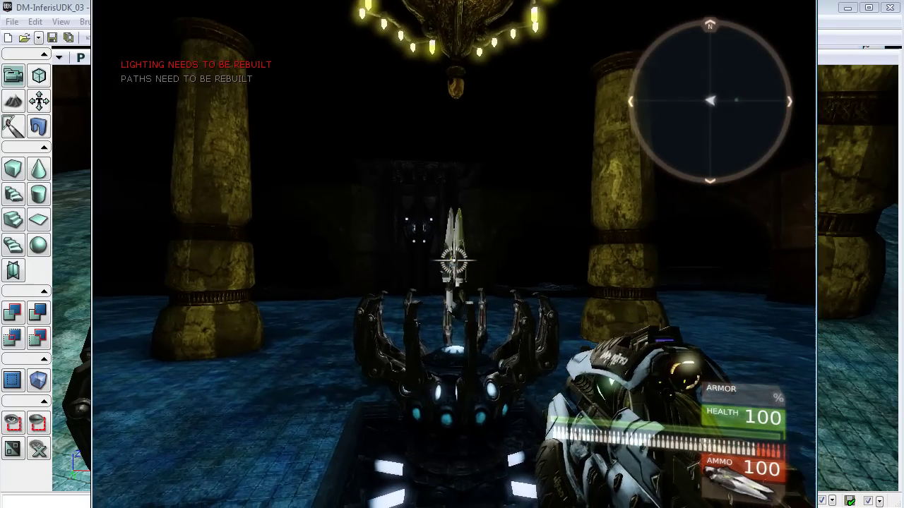
{"action": "key", "text": "w"}
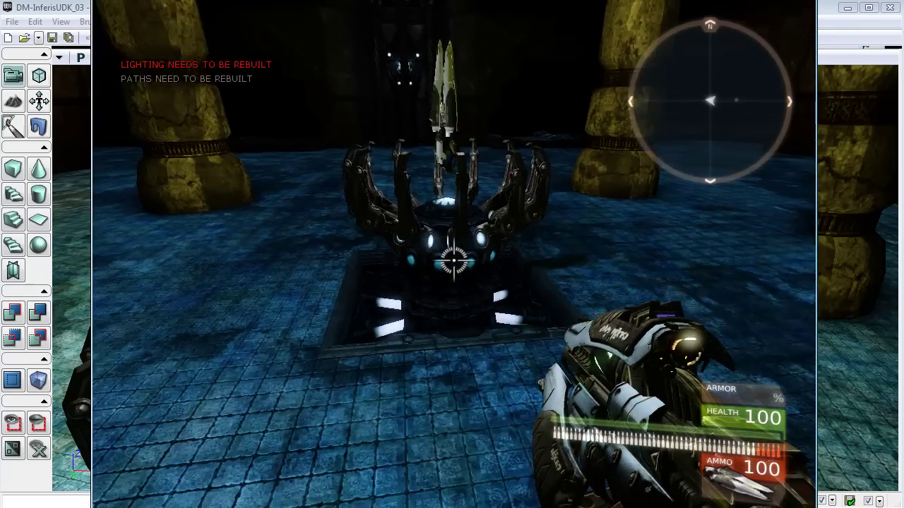
{"action": "key", "text": "s"}
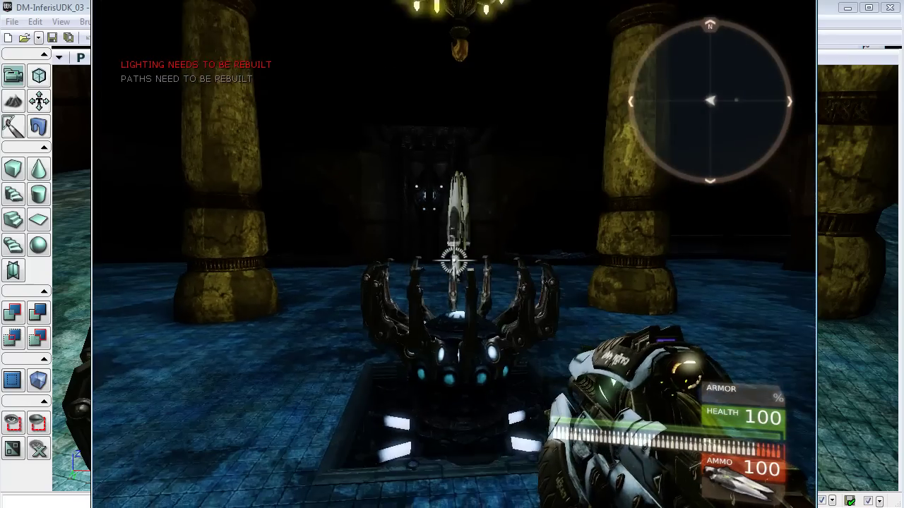
{"action": "key", "text": "Escape"}
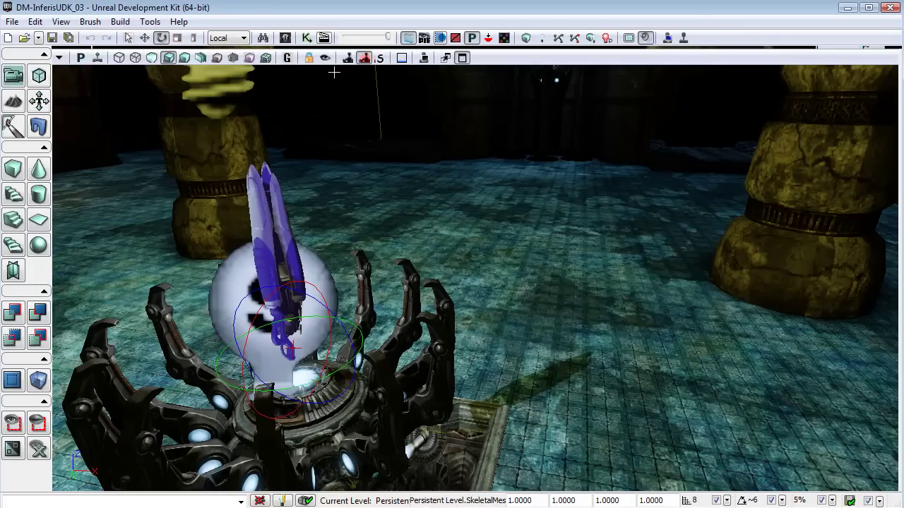
Select one claw arm of the pedestal and add a new Matinee in Kismet beside the link gun Matinee.
{"action": "right_click_drag", "start_coordinate": [515, 341], "coordinate": [473, 320]}
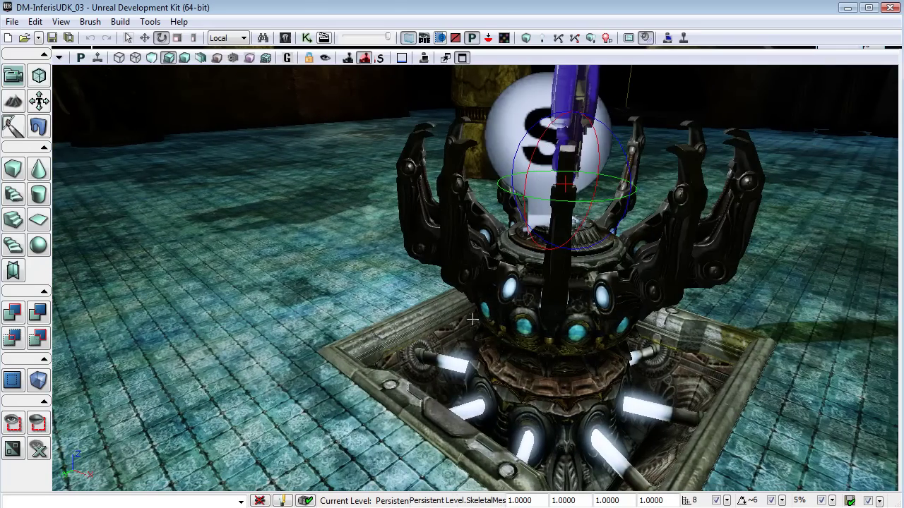
{"action": "left_click", "coordinate": [486, 286]}
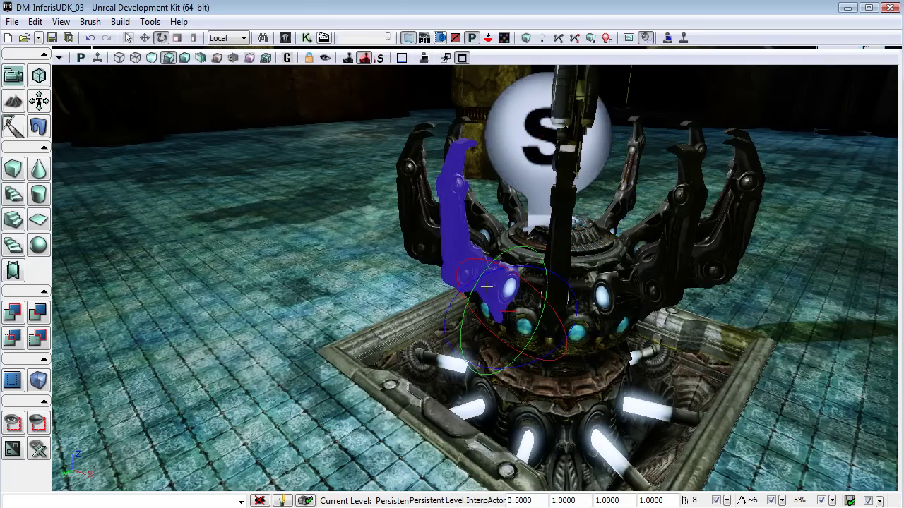
{"action": "left_click", "coordinate": [306, 38]}
{"action": "left_click_drag", "start_coordinate": [661, 134], "coordinate": [451, 180]}
{"action": "right_click", "coordinate": [451, 114]}
{"action": "left_click", "coordinate": [540, 127]}
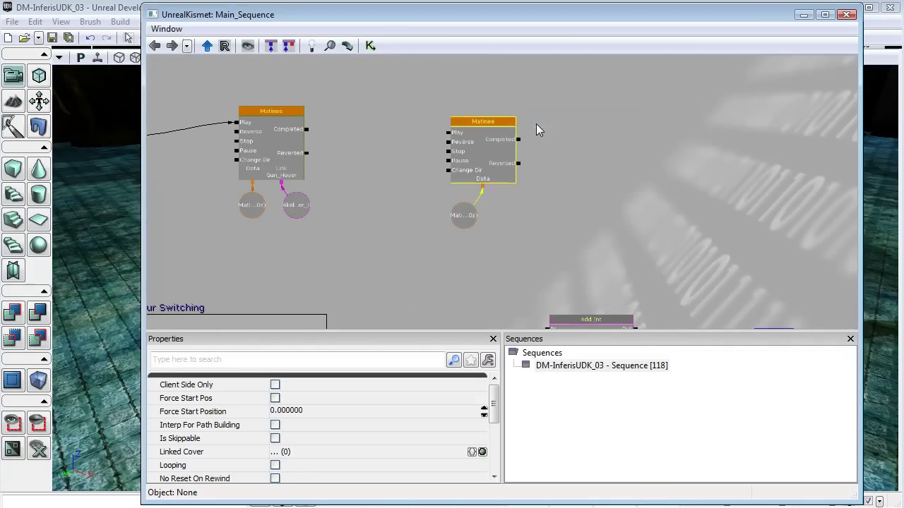
Open the new Matinee and add an empty group named ClawOpen for the selected claw arm.
{"action": "double_click", "coordinate": [493, 169]}
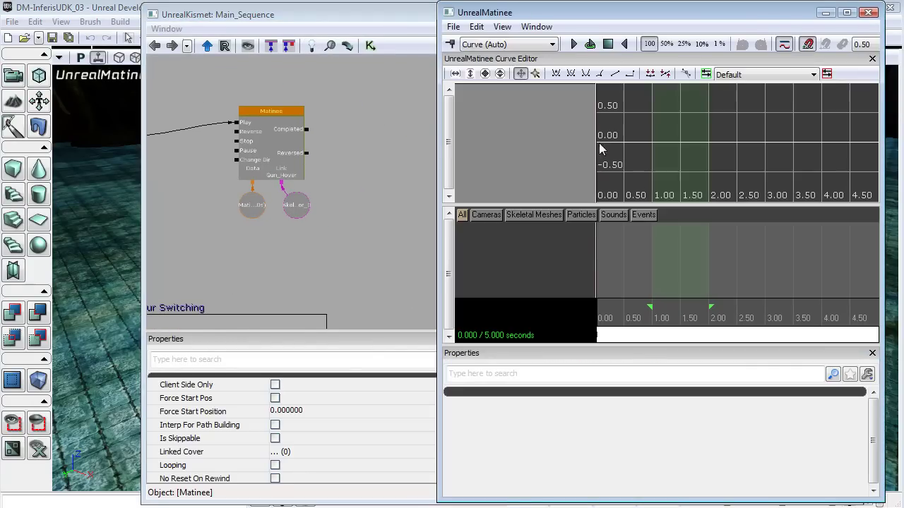
{"action": "right_click", "coordinate": [483, 229]}
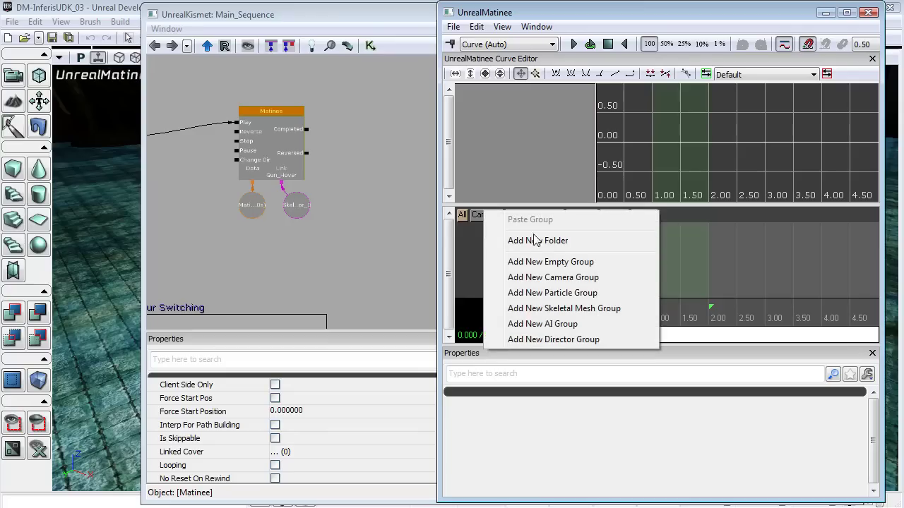
{"action": "left_click", "coordinate": [569, 267]}
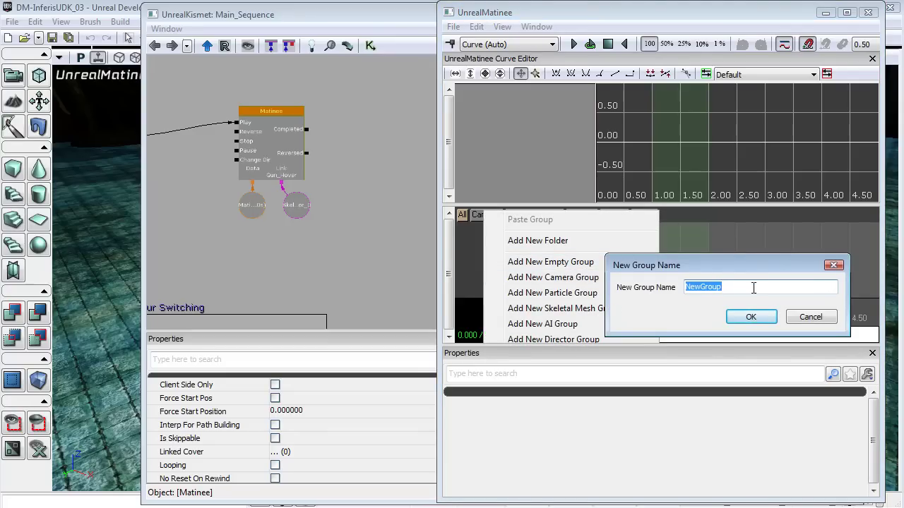
{"action": "type", "text": "ClawOpen"}
{"action": "key", "text": "Return"}
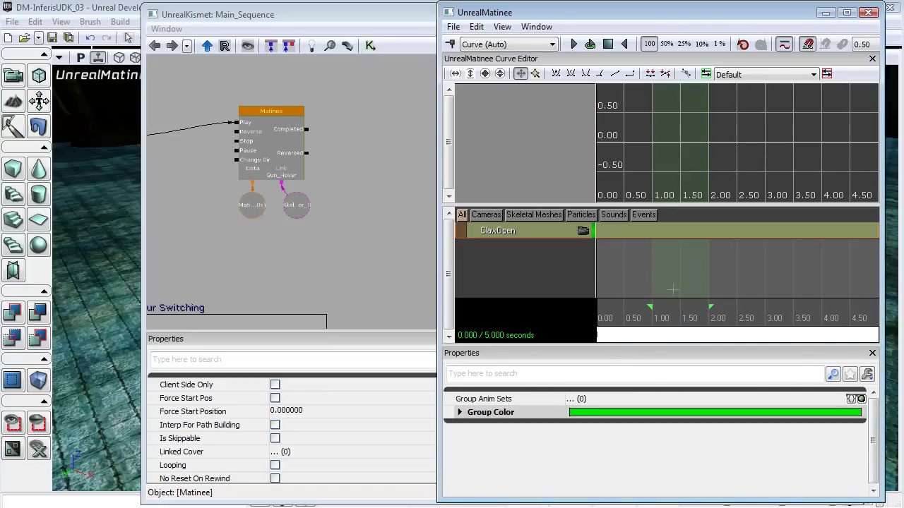
Shorten the Matinee sequence to 1.5 seconds and stretch the loop section from 0 to 1.5 seconds.
{"action": "left_click", "coordinate": [726, 317]}
{"action": "scroll", "coordinate": [726, 314], "scroll_direction": "down", "scroll_amount": 3}
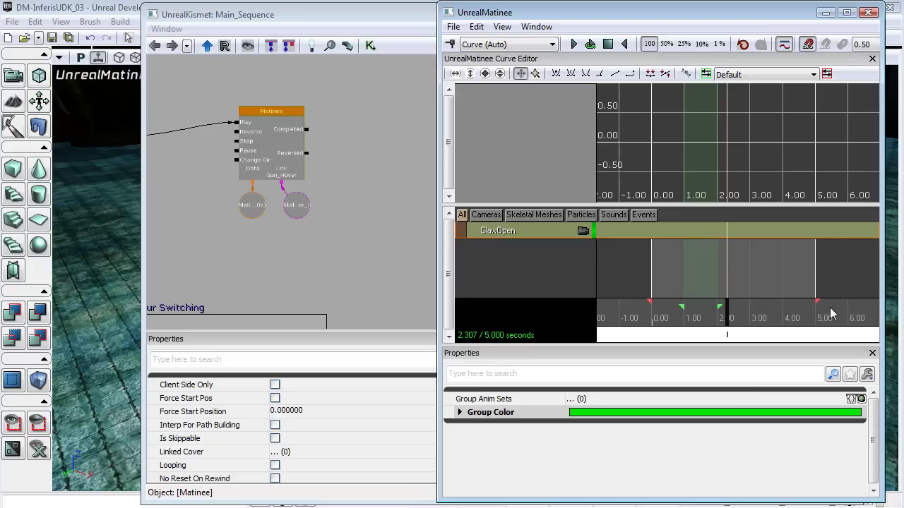
{"action": "left_click_drag", "start_coordinate": [817, 303], "coordinate": [702, 307]}
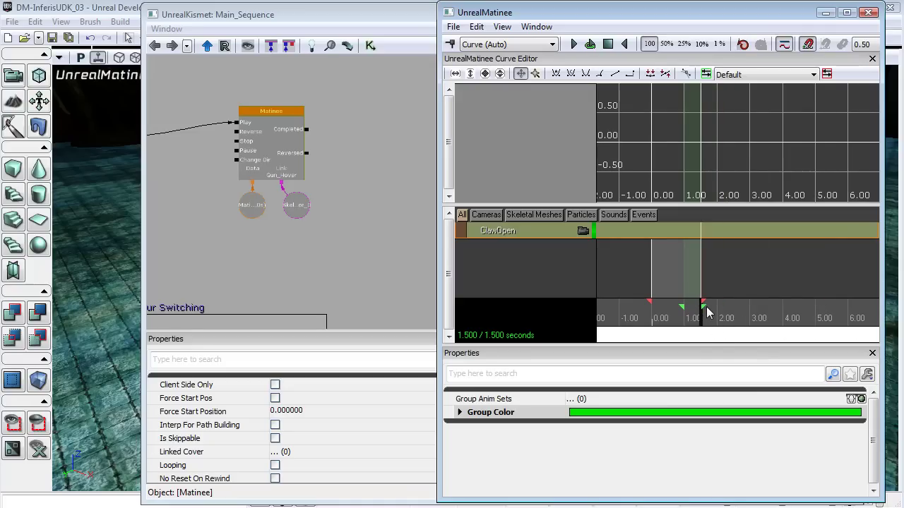
{"action": "scroll", "coordinate": [706, 311], "scroll_direction": "up", "scroll_amount": 2}
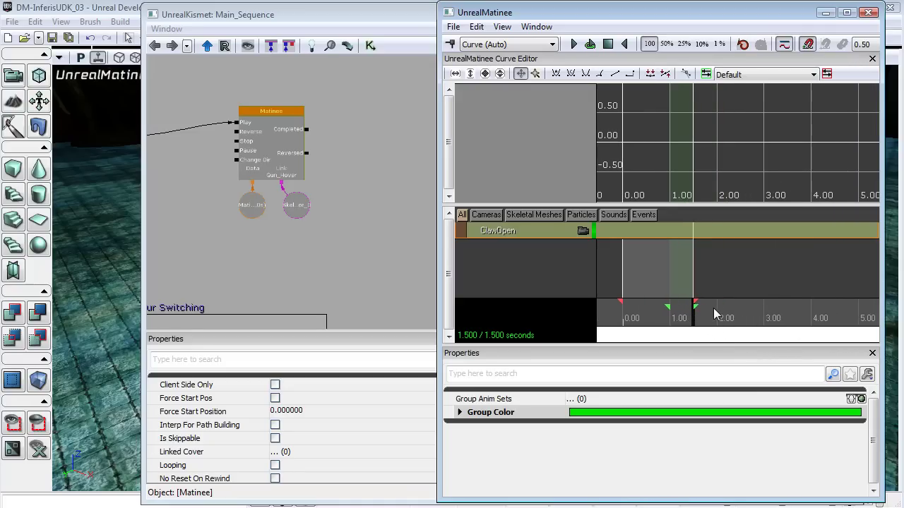
{"action": "left_click_drag", "start_coordinate": [670, 311], "coordinate": [620, 306]}
Add a Movement track to the ClawOpen group and show it with its rotation curves in the Curve Editor.
{"action": "right_click", "coordinate": [533, 229]}
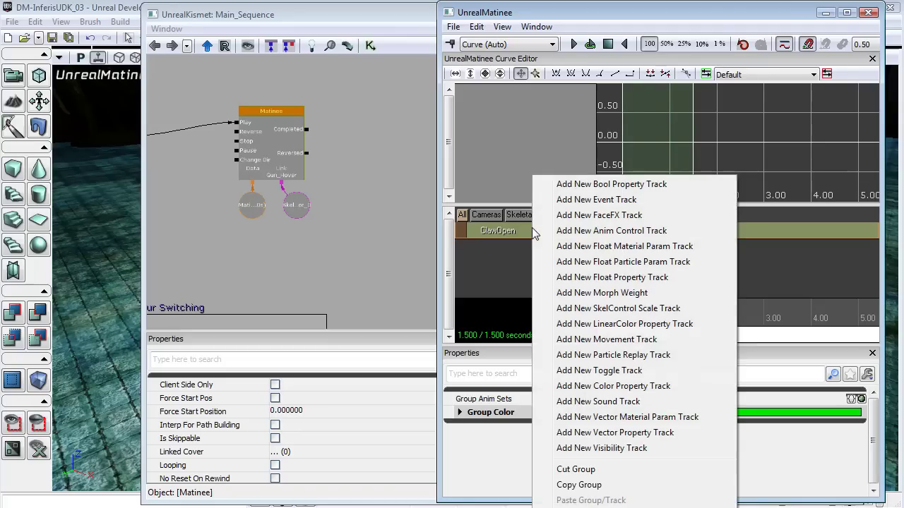
{"action": "left_click", "coordinate": [631, 342]}
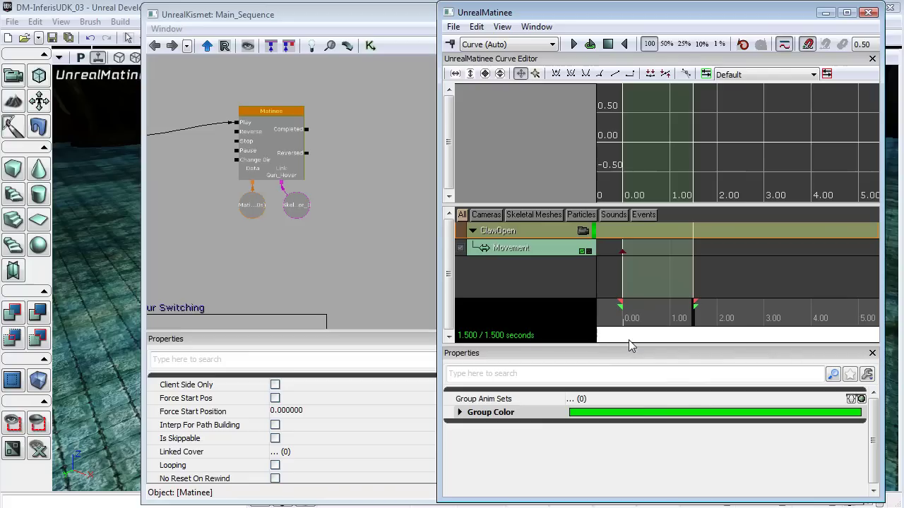
{"action": "left_click", "coordinate": [589, 251]}
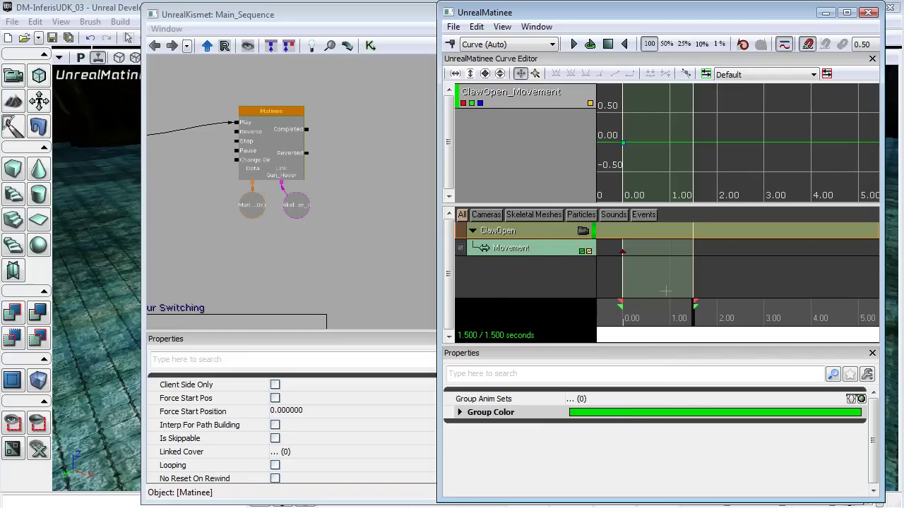
{"action": "left_click", "coordinate": [535, 250]}
{"action": "scroll", "coordinate": [874, 428], "scroll_direction": "down", "scroll_amount": 5}
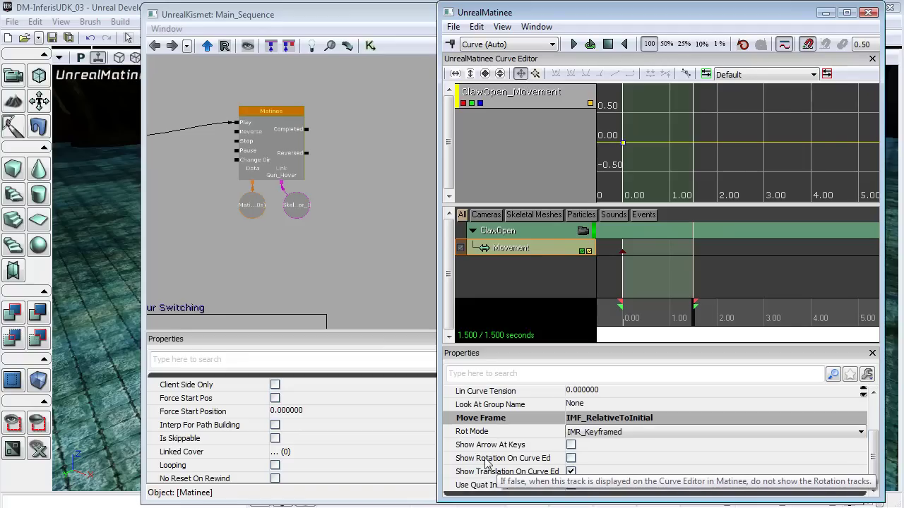
{"action": "left_click", "coordinate": [571, 459]}
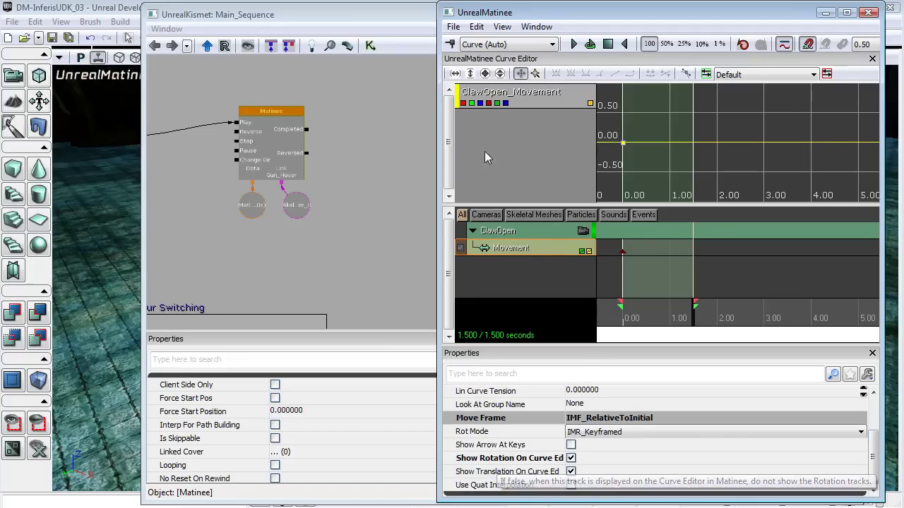
Close Kismet and bring the selected claw arm's side of the pedestal into view beside Matinee.
{"action": "double_click", "coordinate": [385, 14]}
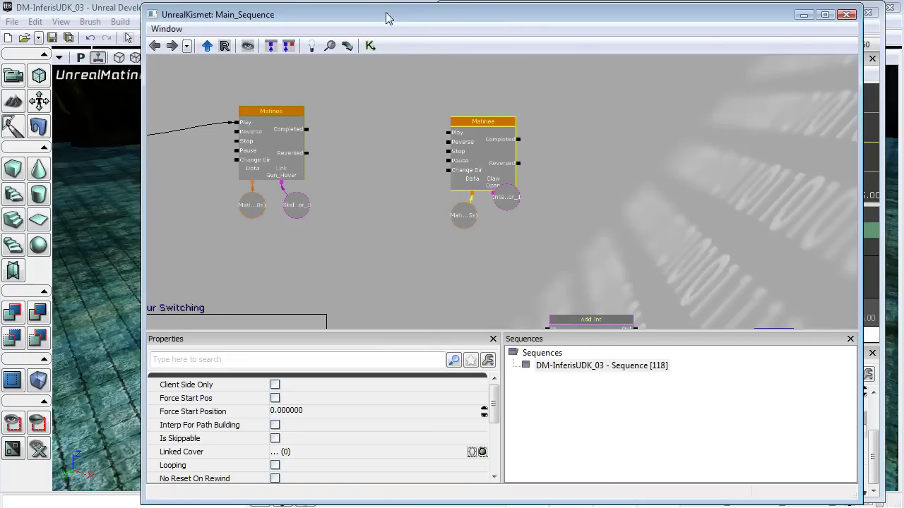
{"action": "left_click", "coordinate": [847, 15]}
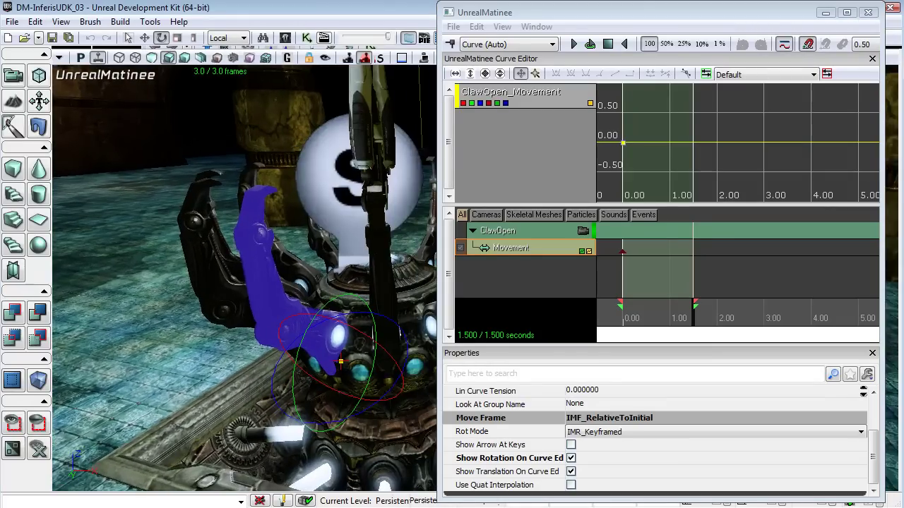
{"action": "left_click_drag", "start_coordinate": [244, 278], "coordinate": [219, 339]}
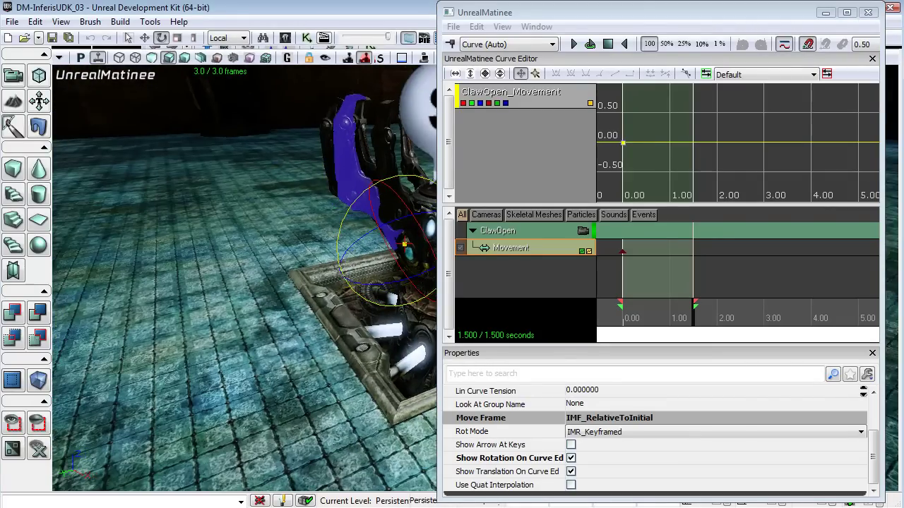
Try rotating the claw arm outward about its base pivot and swing it back toward the pedestal.
{"action": "left_click_drag", "start_coordinate": [359, 199], "coordinate": [341, 228]}
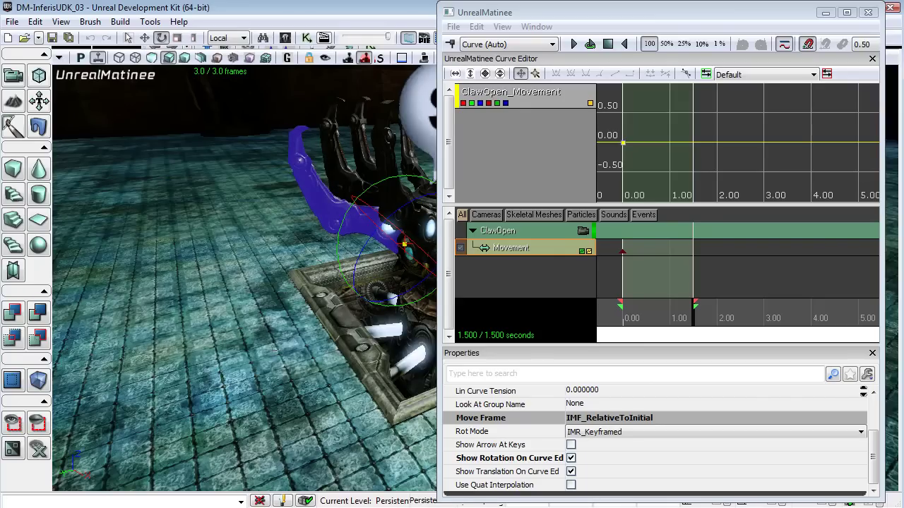
{"action": "left_click_drag", "start_coordinate": [275, 348], "coordinate": [205, 445]}
{"action": "right_click_drag", "start_coordinate": [296, 344], "coordinate": [291, 351]}
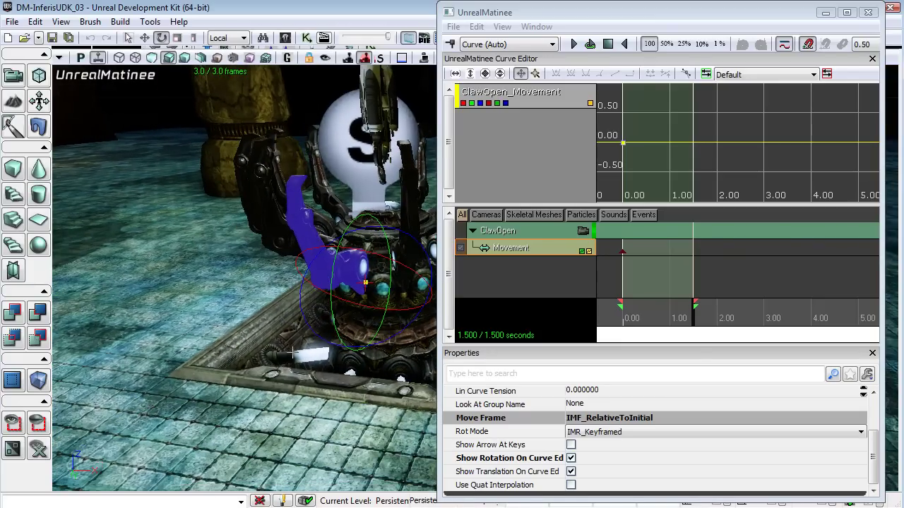
{"action": "left_click", "coordinate": [322, 278]}
{"action": "left_click_drag", "start_coordinate": [322, 278], "coordinate": [346, 255]}
{"action": "left_click_drag", "start_coordinate": [346, 381], "coordinate": [345, 394]}
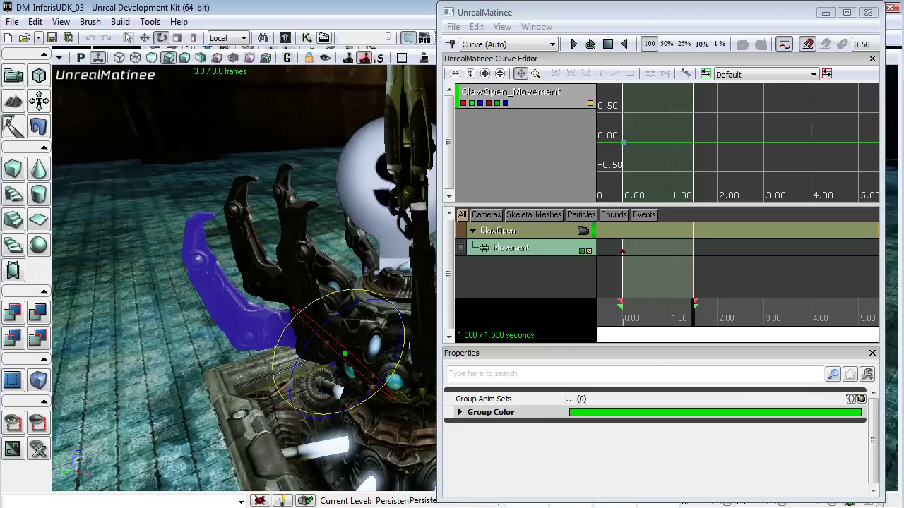
{"action": "left_click_drag", "start_coordinate": [296, 310], "coordinate": [314, 297]}
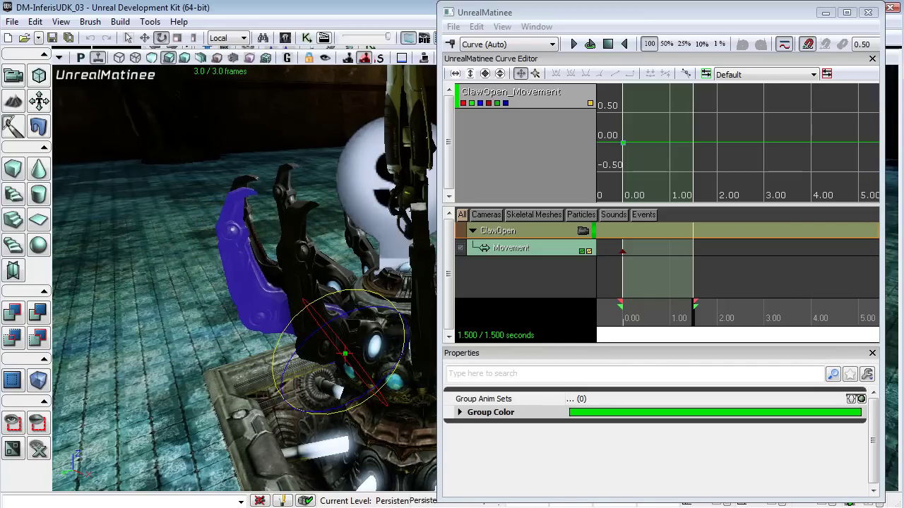
{"action": "left_click_drag", "start_coordinate": [244, 278], "coordinate": [236, 383]}
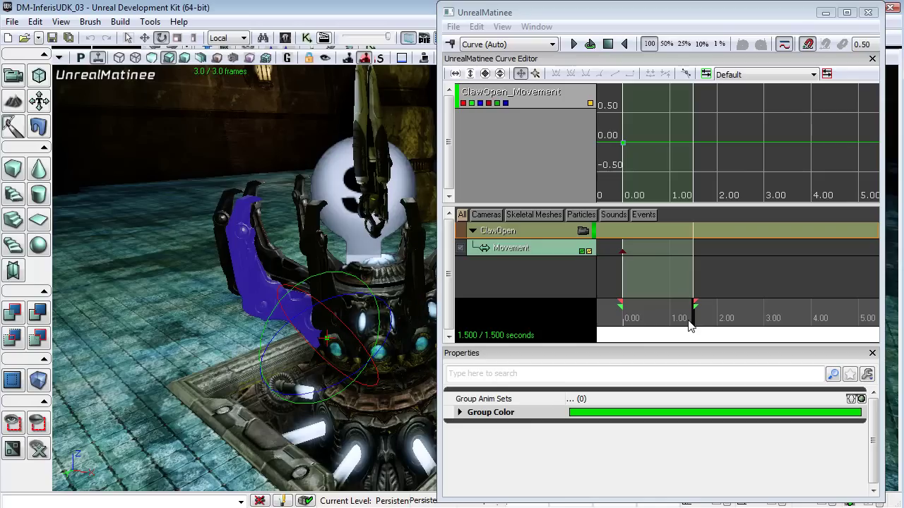
Add a keyframe at 1.5 seconds on the ClawOpen group's Movement track.
{"action": "key", "text": "Return"}
{"action": "left_click", "coordinate": [595, 288]}
{"action": "left_click", "coordinate": [563, 247]}
{"action": "key", "text": "Return"}
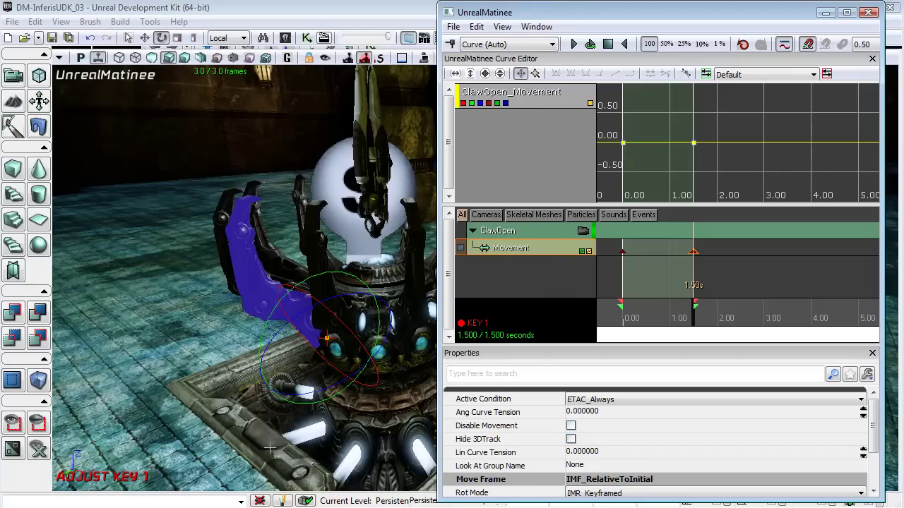
{"action": "right_click_drag", "start_coordinate": [331, 324], "coordinate": [402, 300]}
{"action": "left_click_drag", "start_coordinate": [402, 300], "coordinate": [321, 426]}
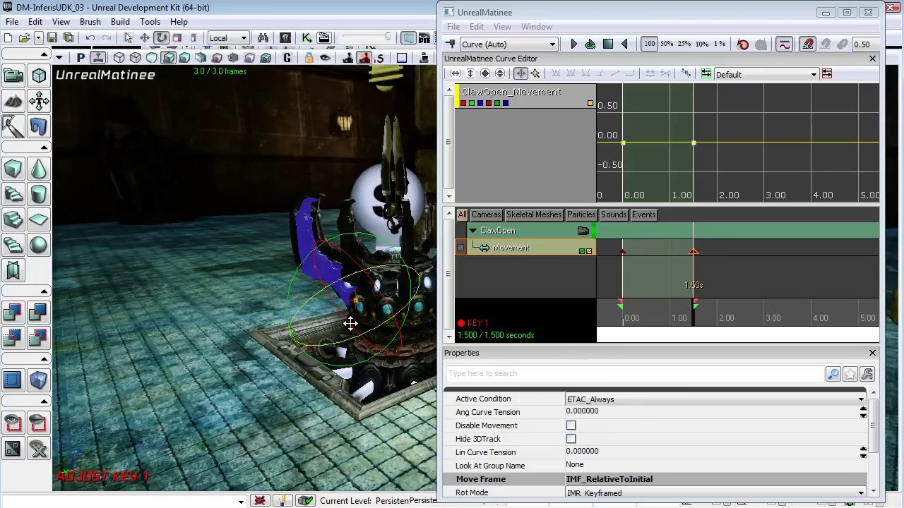